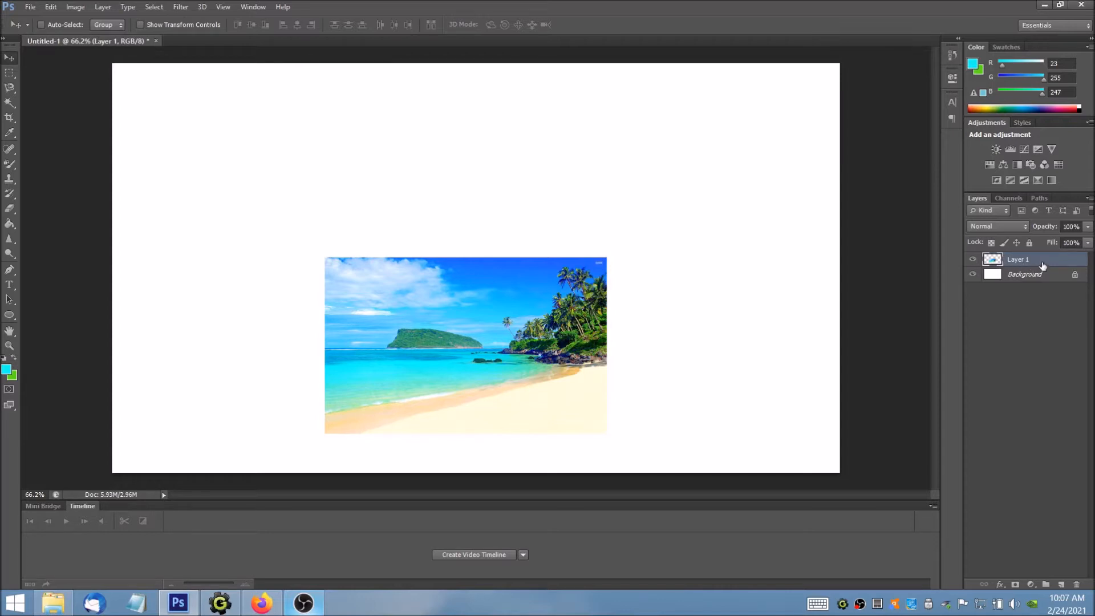
Step: Delete the beach photo's layer and undo the deletion
key(Delete)
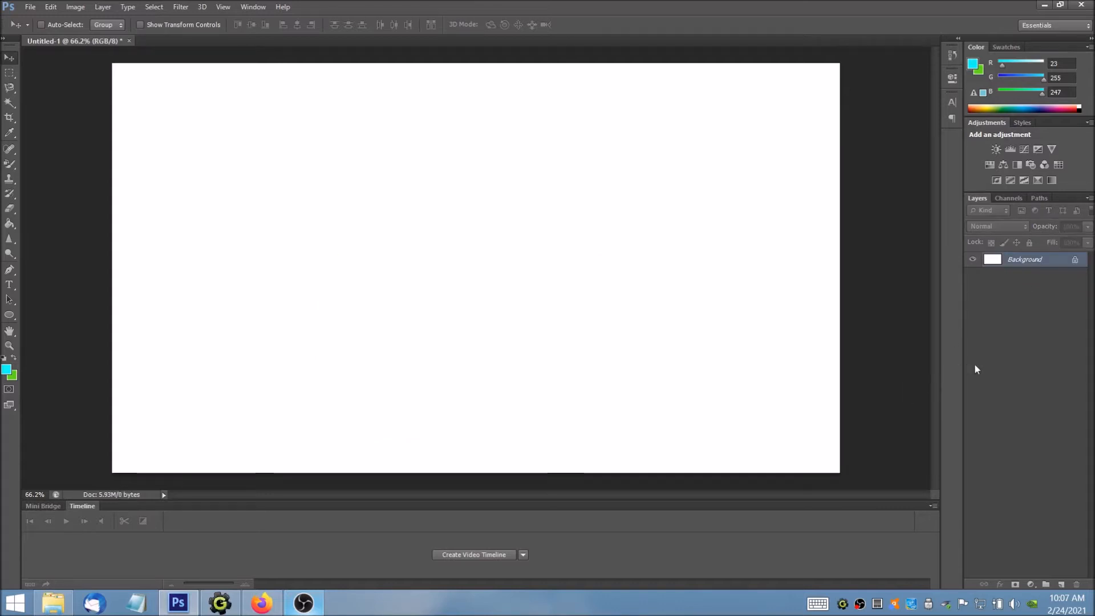
key(ctrl+z)
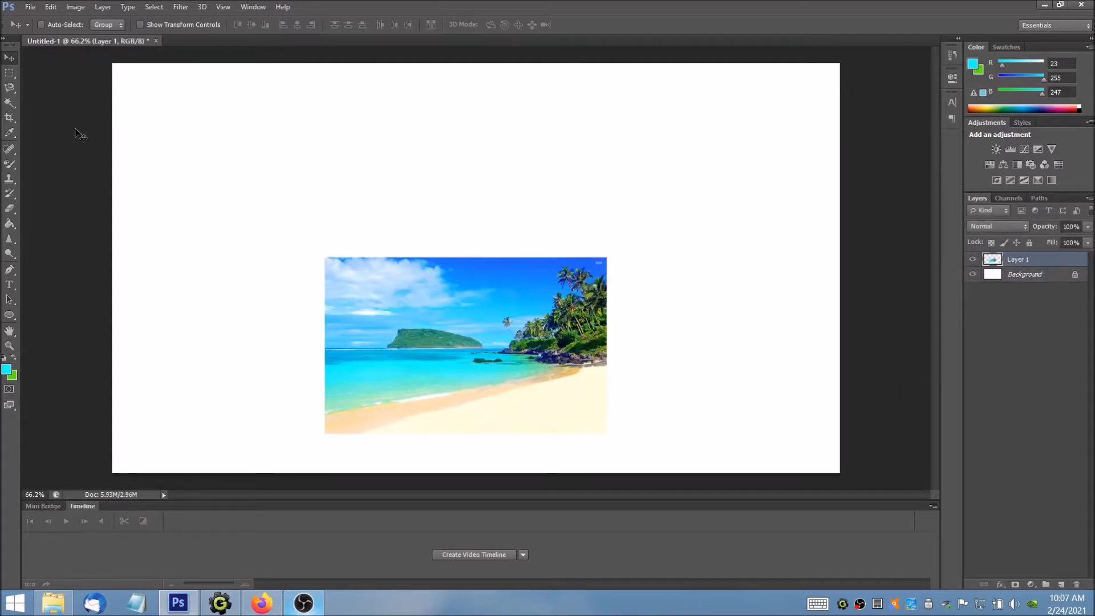
Step: Draw two rectangle shapes above the beach photo, about 612 × 269 px near the upper-left and 395 × 439 px near the upper-right of the canvas
click(9, 315)
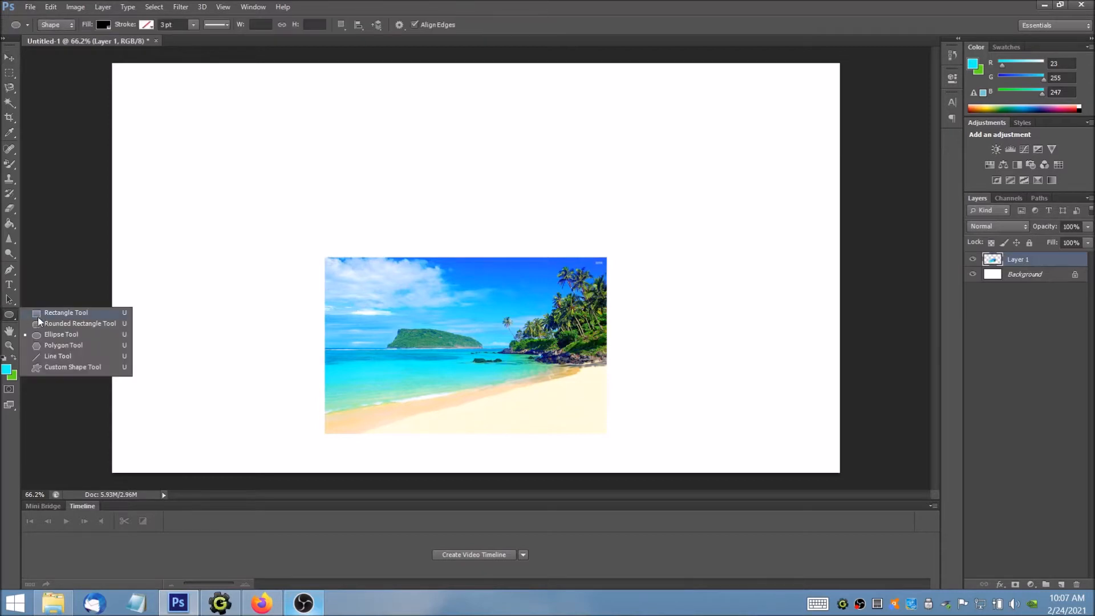
click(46, 314)
drag(184, 112, 416, 213)
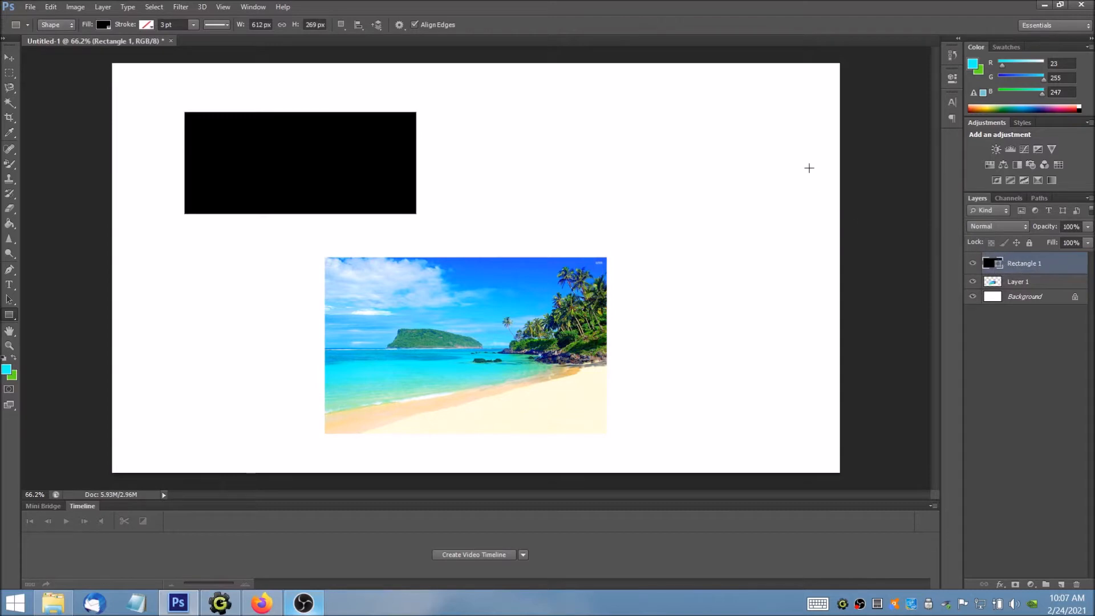
drag(672, 104, 822, 271)
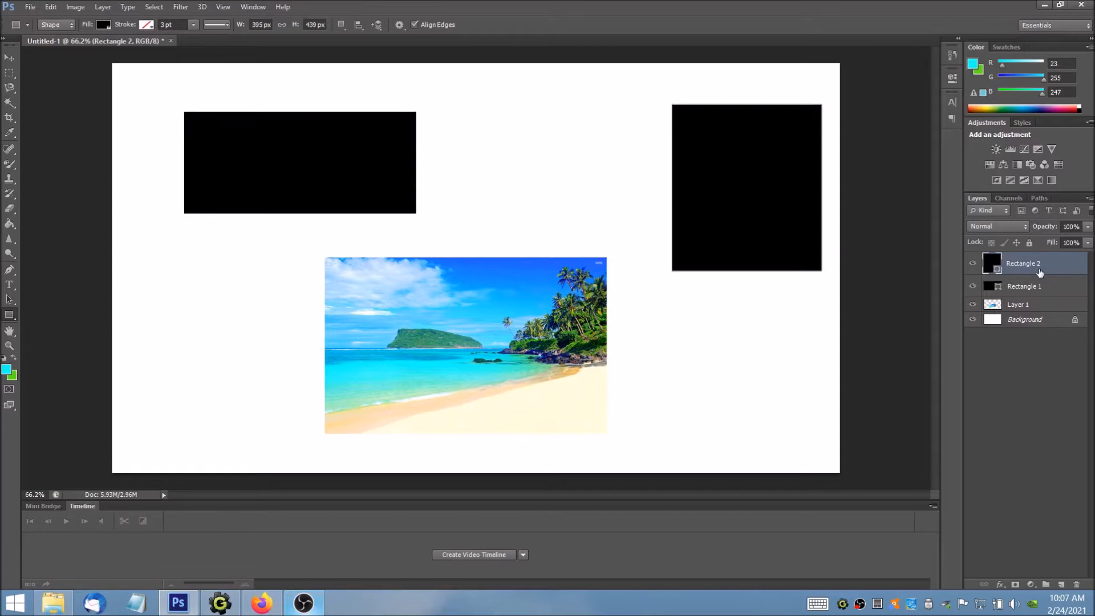
Step: Reposition the Rectangle 2 shape slightly up and toward the centre of the canvas with the Move tool
click(12, 60)
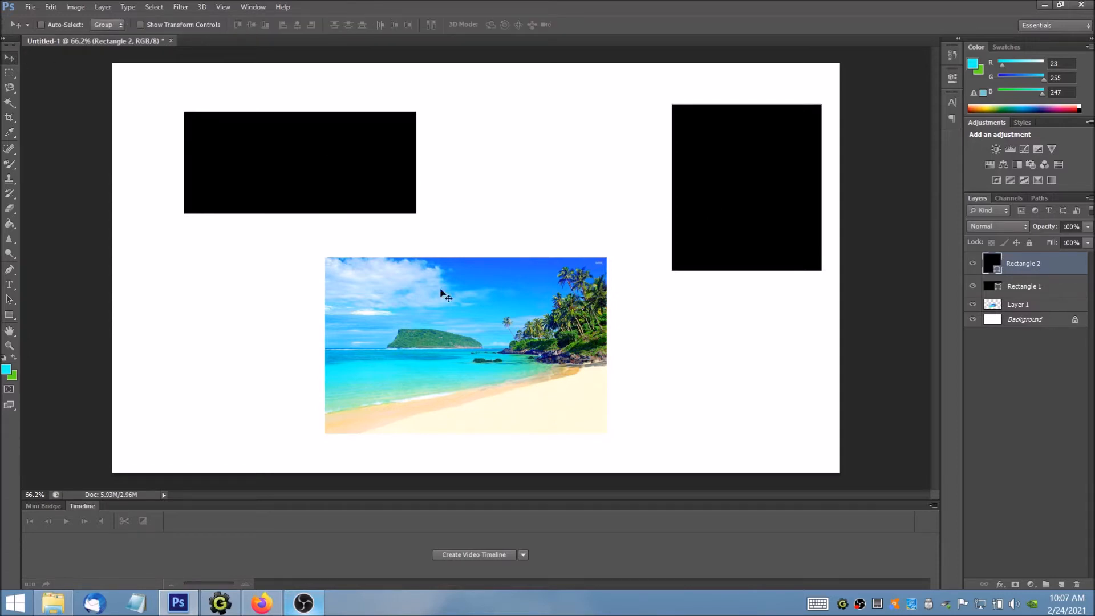
drag(446, 340, 439, 288)
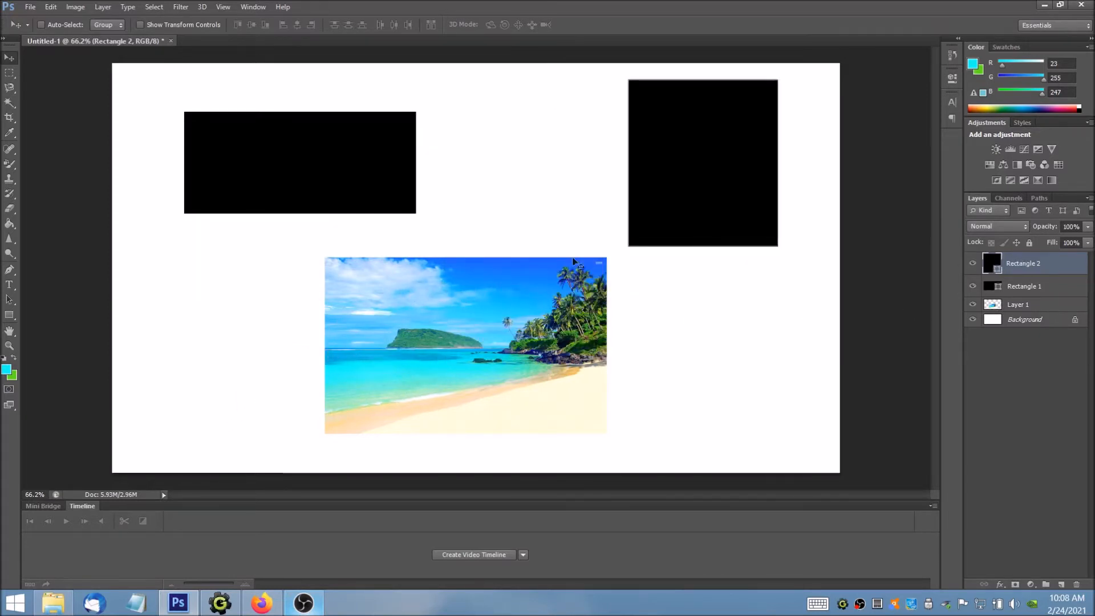
drag(337, 174, 329, 210)
drag(420, 221, 450, 205)
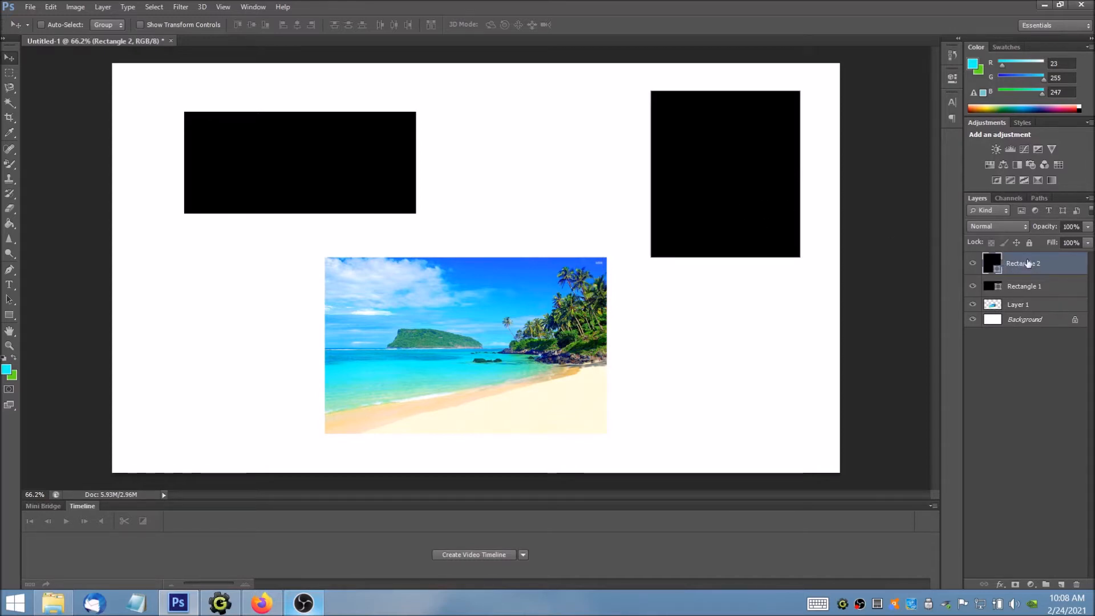
mouse_move(551, 320)
mouse_down()
mouse_move(493, 315)
mouse_move(527, 309)
mouse_move(507, 302)
mouse_move(548, 310)
mouse_up()
Step: Make Layer 1 active and shift the beach photo slightly, keeping it below the two rectangles
click(1023, 304)
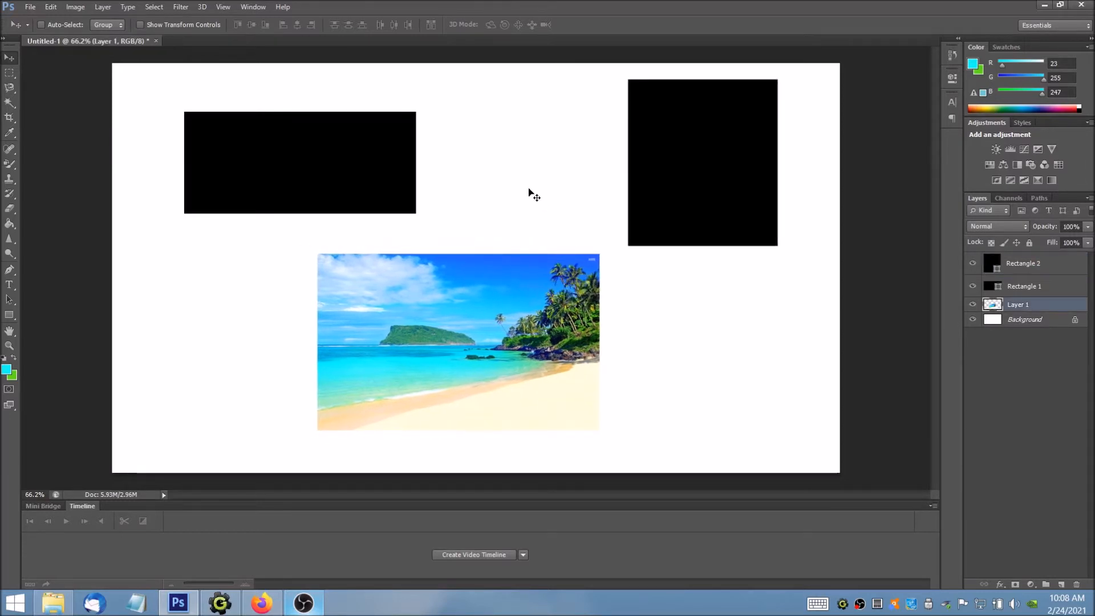
drag(476, 166, 498, 151)
mouse_move(545, 121)
mouse_down()
mouse_move(501, 129)
mouse_move(523, 148)
mouse_move(520, 87)
mouse_move(573, 95)
mouse_move(549, 80)
mouse_move(574, 68)
mouse_move(570, 54)
mouse_move(536, 131)
mouse_move(545, 100)
mouse_move(547, 125)
mouse_up()
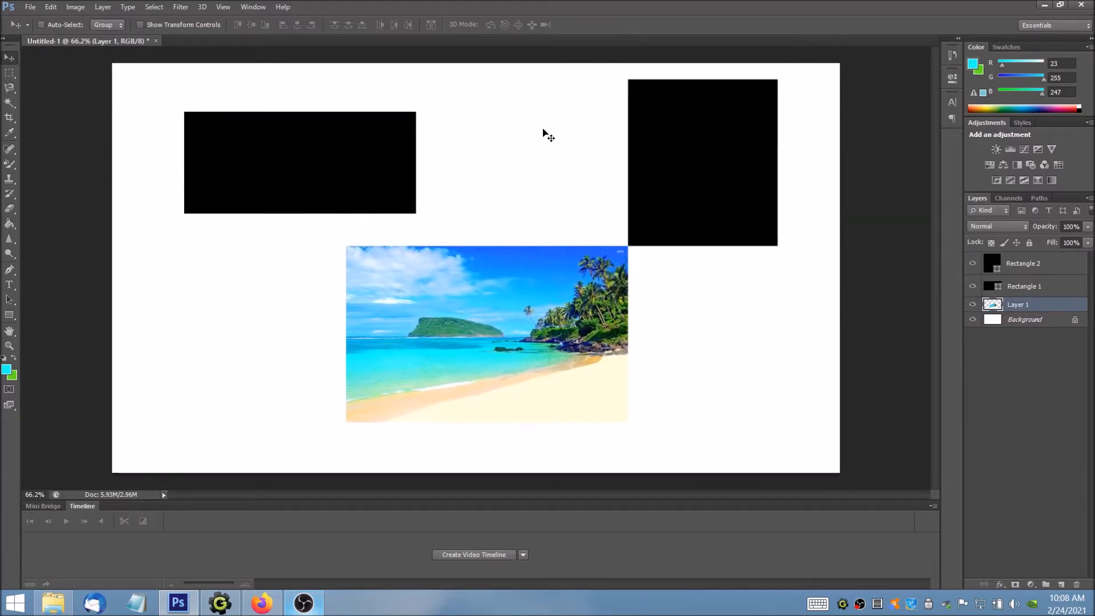
mouse_move(523, 163)
mouse_down()
mouse_move(515, 169)
mouse_move(526, 169)
mouse_up()
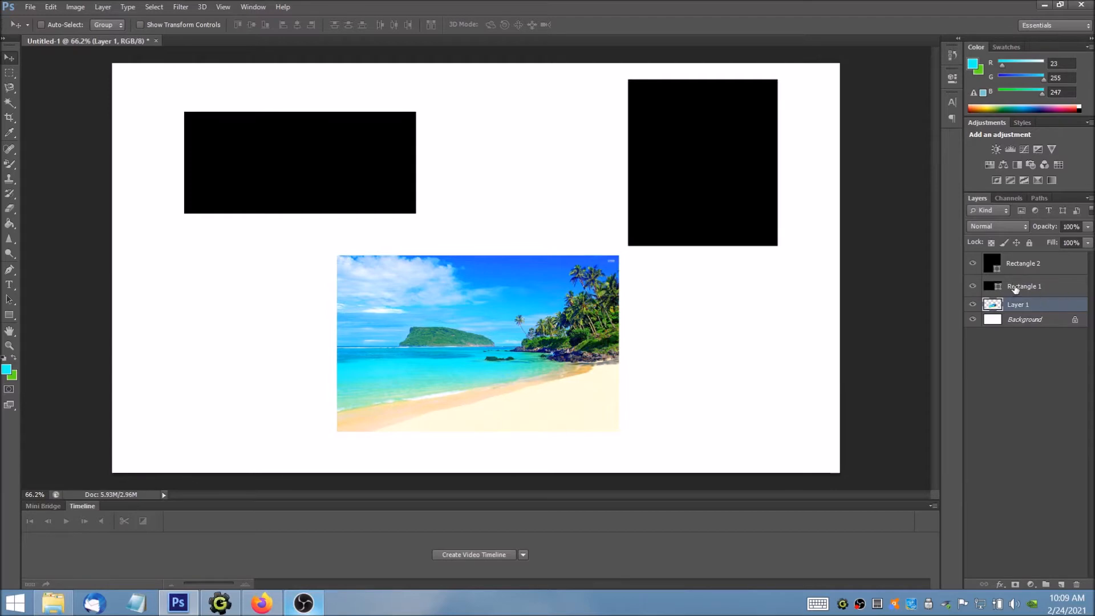
Step: Merge Rectangle 1 with Layer 1, try moving the merged layer, and undo both changes
ctrl+click(1036, 290)
right_click(1032, 288)
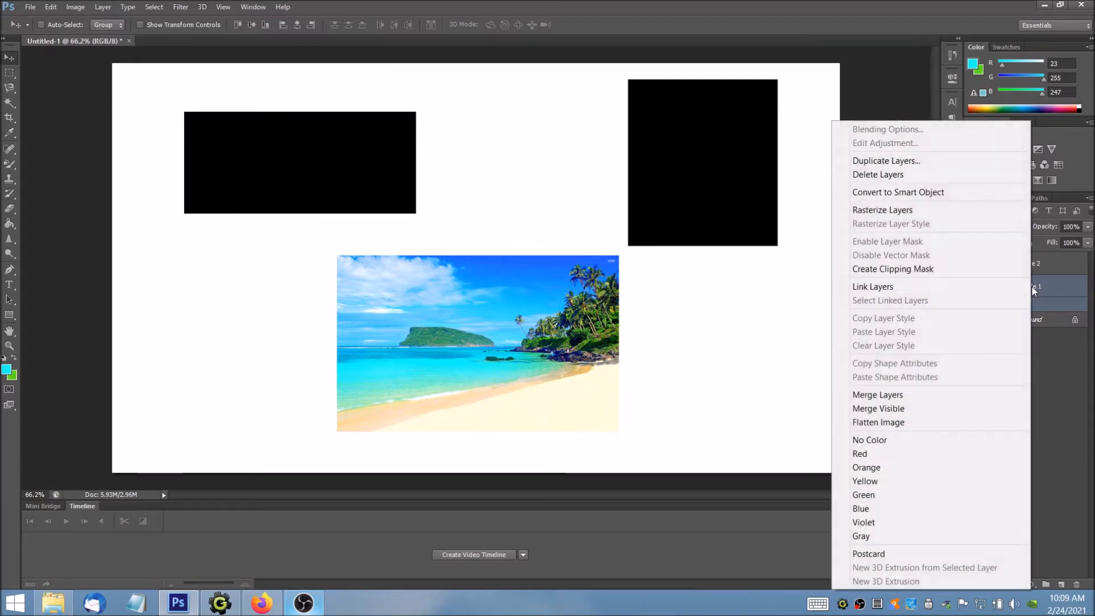
click(912, 396)
mouse_move(684, 245)
mouse_down()
mouse_move(753, 279)
mouse_move(667, 238)
mouse_move(661, 222)
mouse_move(701, 265)
mouse_move(673, 235)
mouse_move(691, 232)
mouse_move(681, 237)
mouse_up()
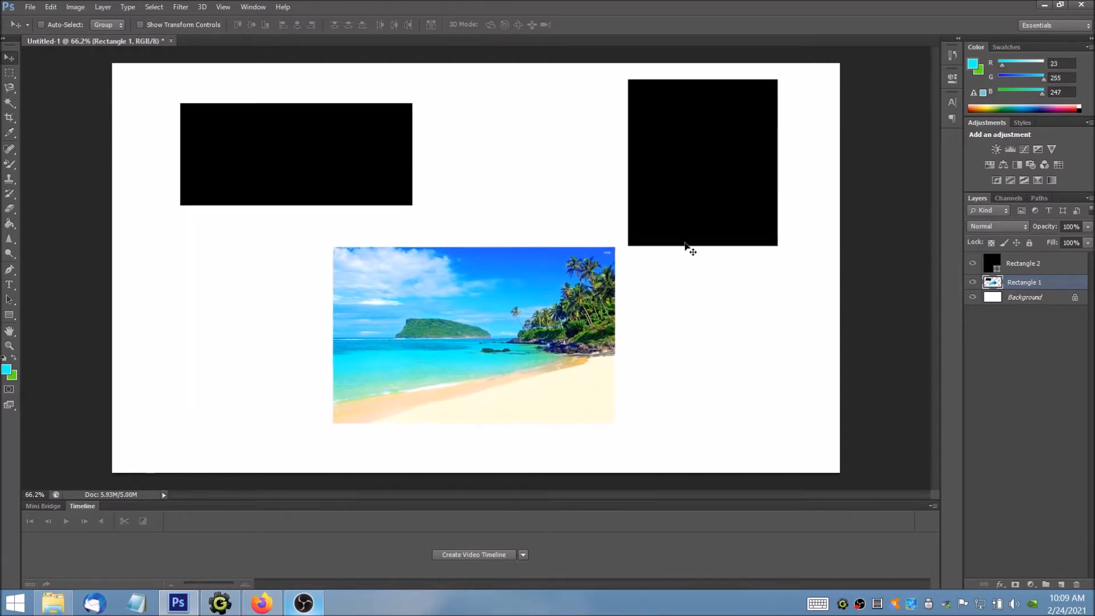
key(ctrl+alt+z)
key(ctrl+alt+z)
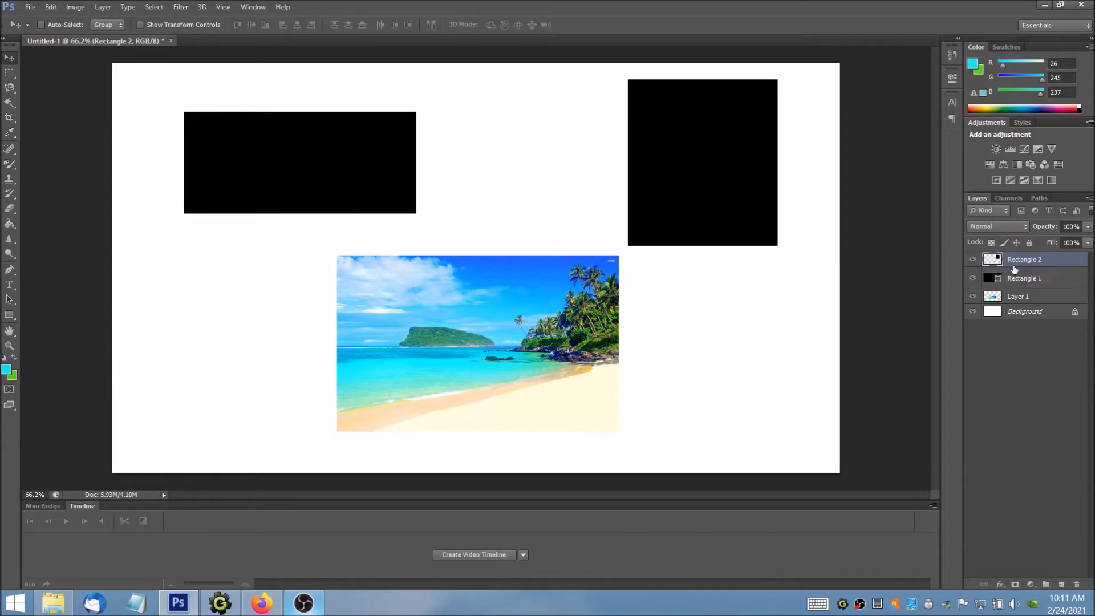
Step: Set the foreground color to turquoise #0ed8d1 and fill the Rectangle 2 shape with the Paint Bucket
click(7, 369)
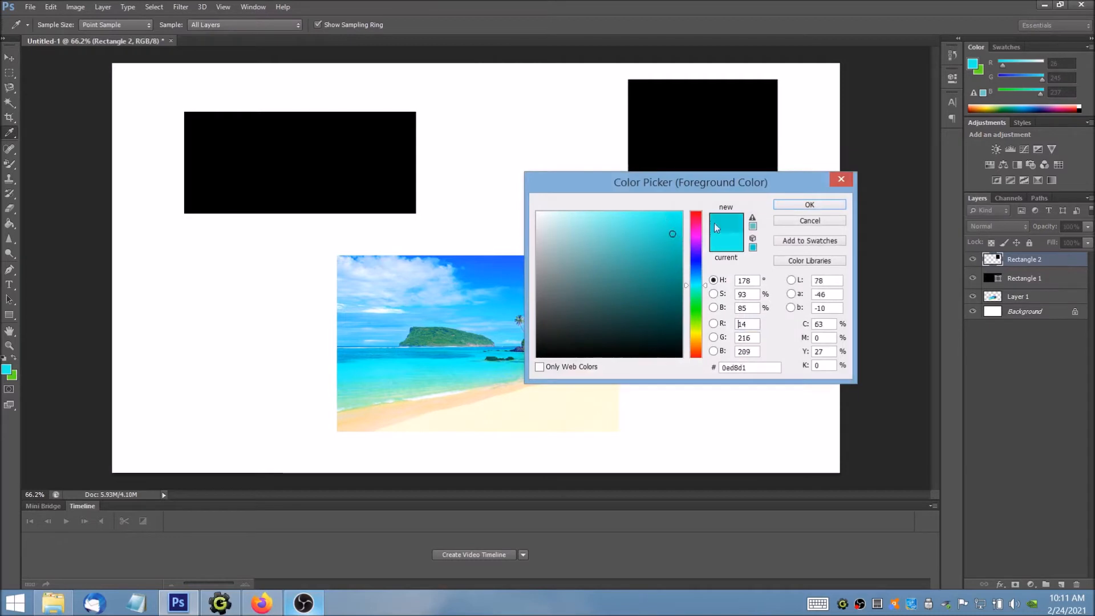
click(810, 206)
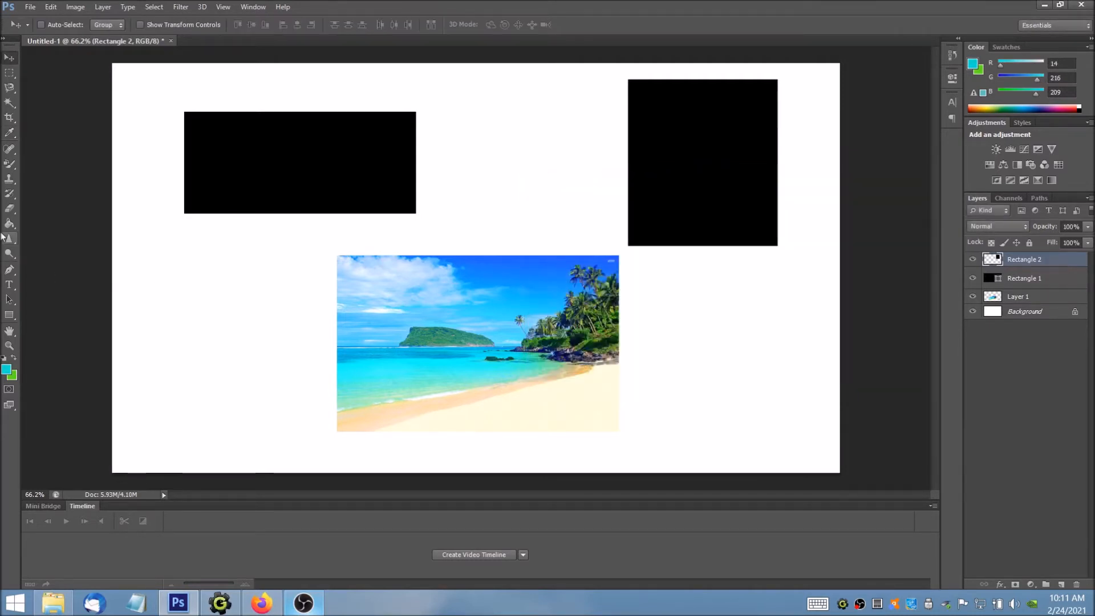
click(10, 178)
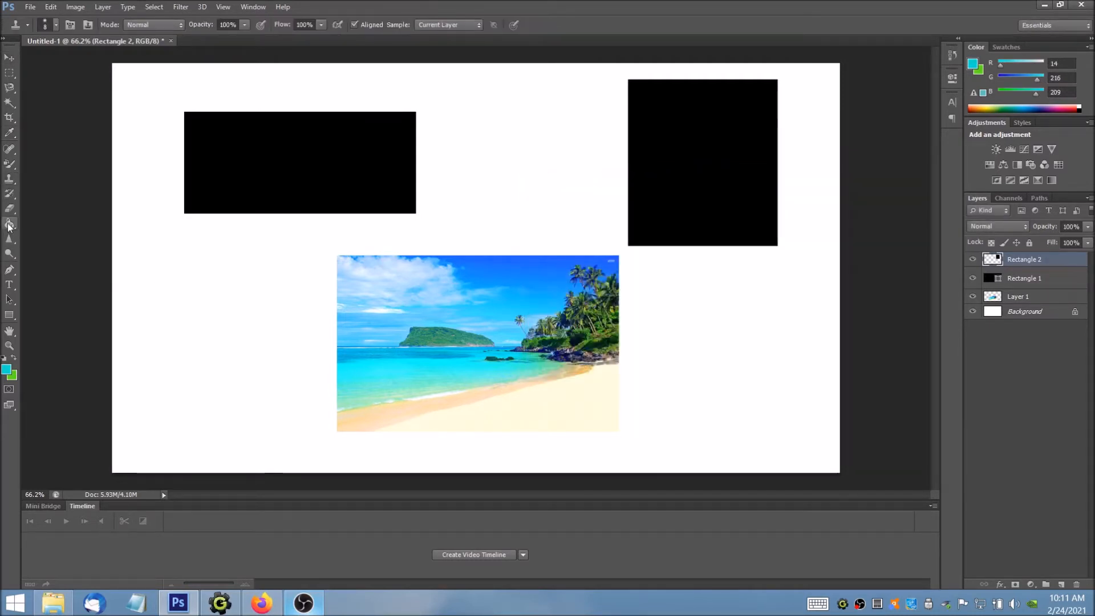
click(9, 225)
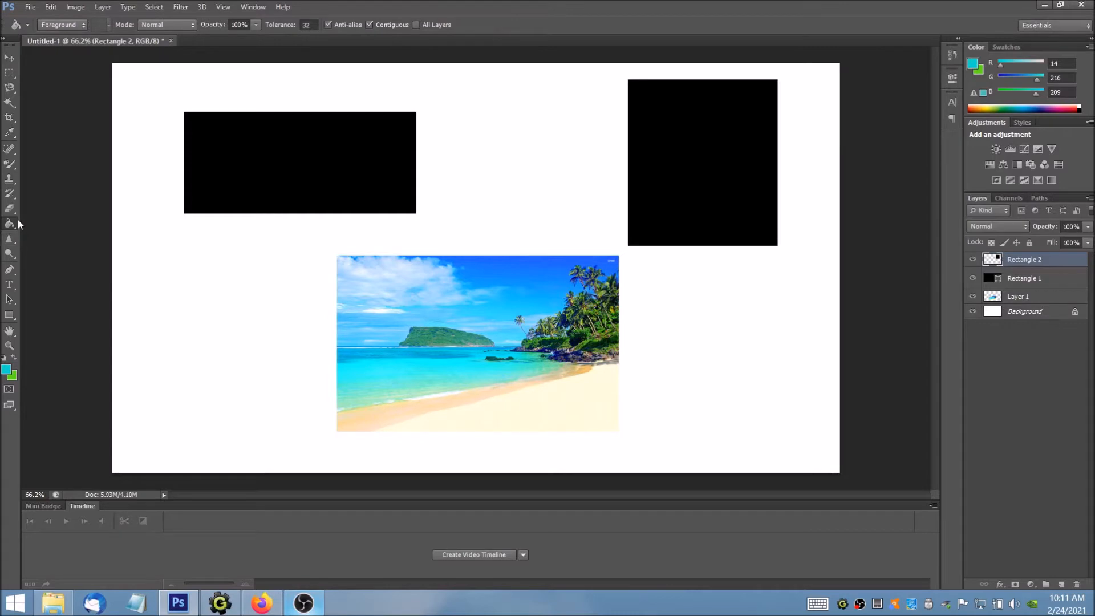
click(661, 187)
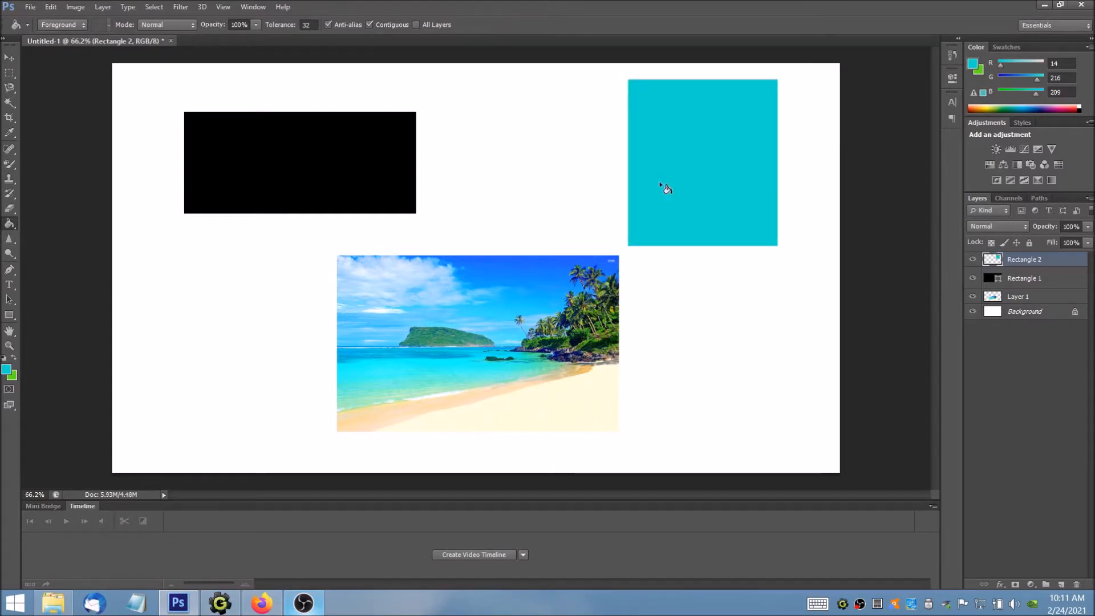
Step: Fill the Rectangle 2 shape with red #f01634 and move it horizontally closer to the black rectangle
click(6, 369)
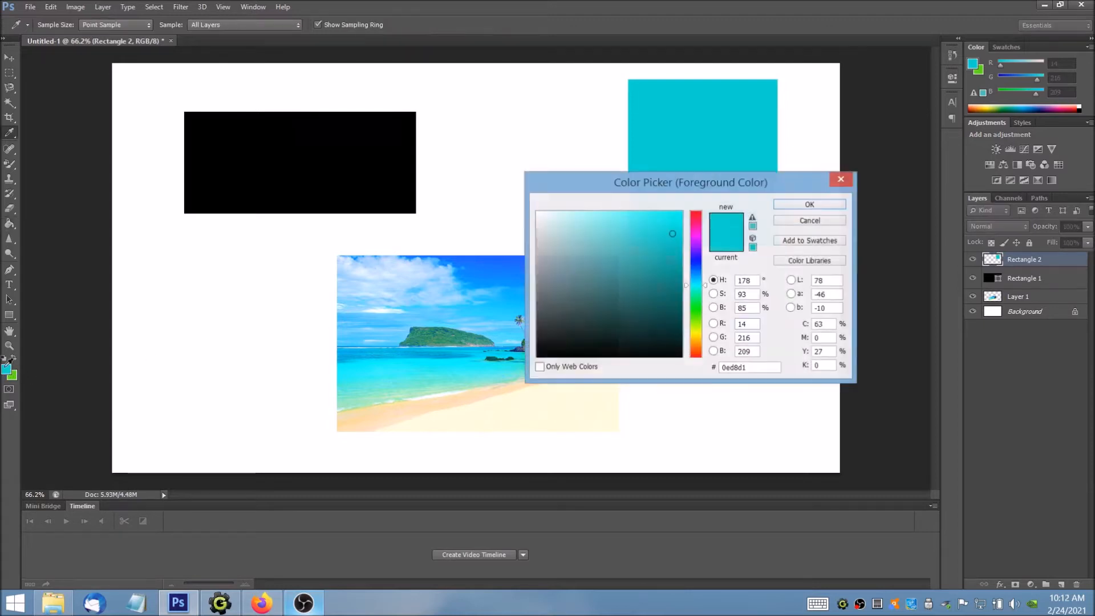
click(697, 220)
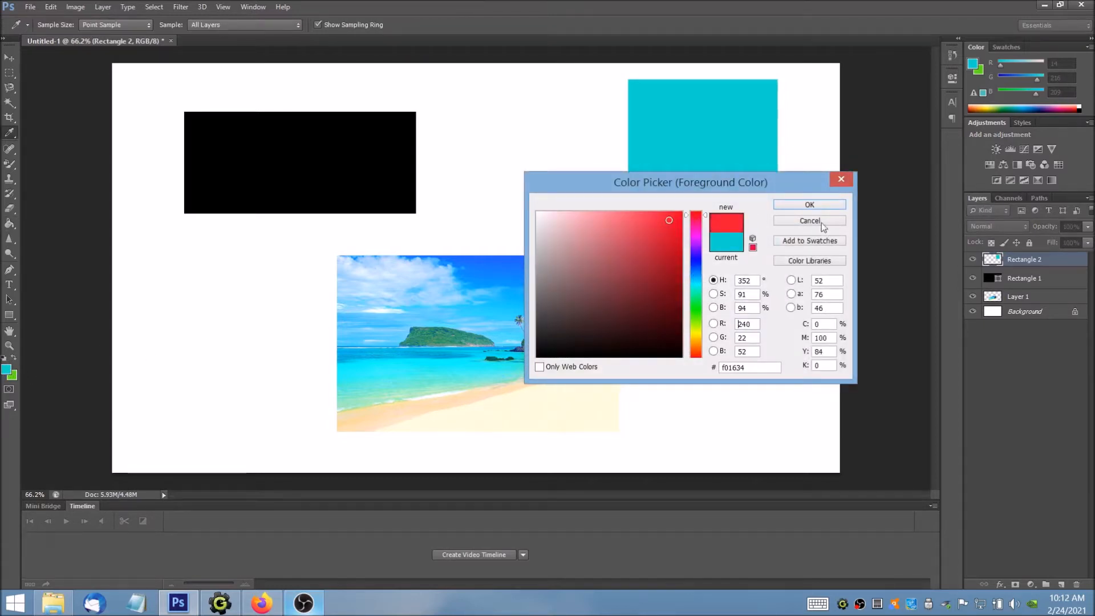
click(809, 205)
click(685, 158)
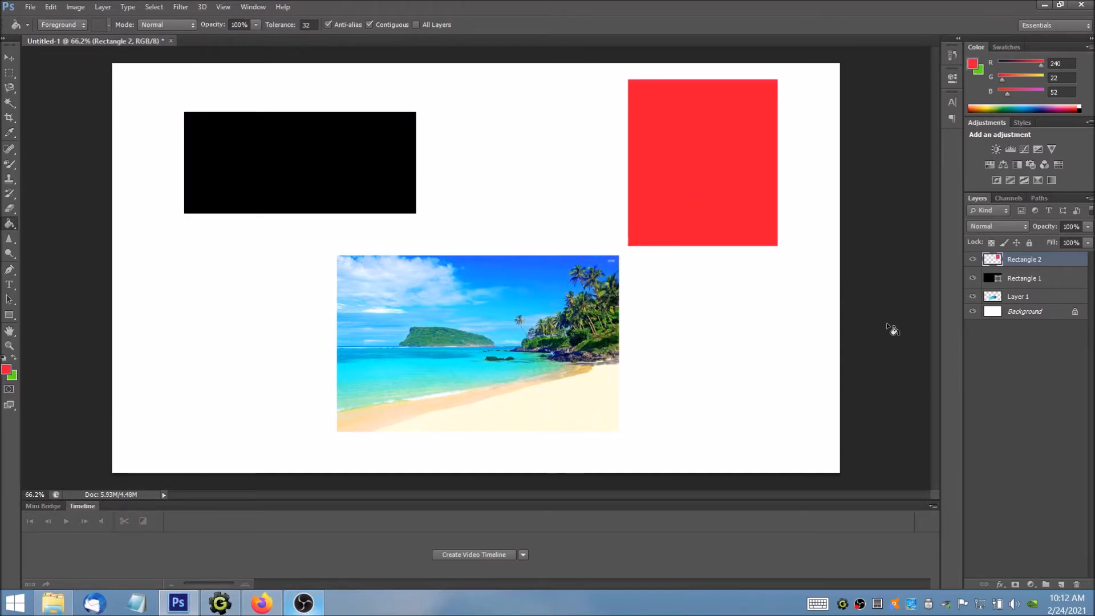
click(13, 59)
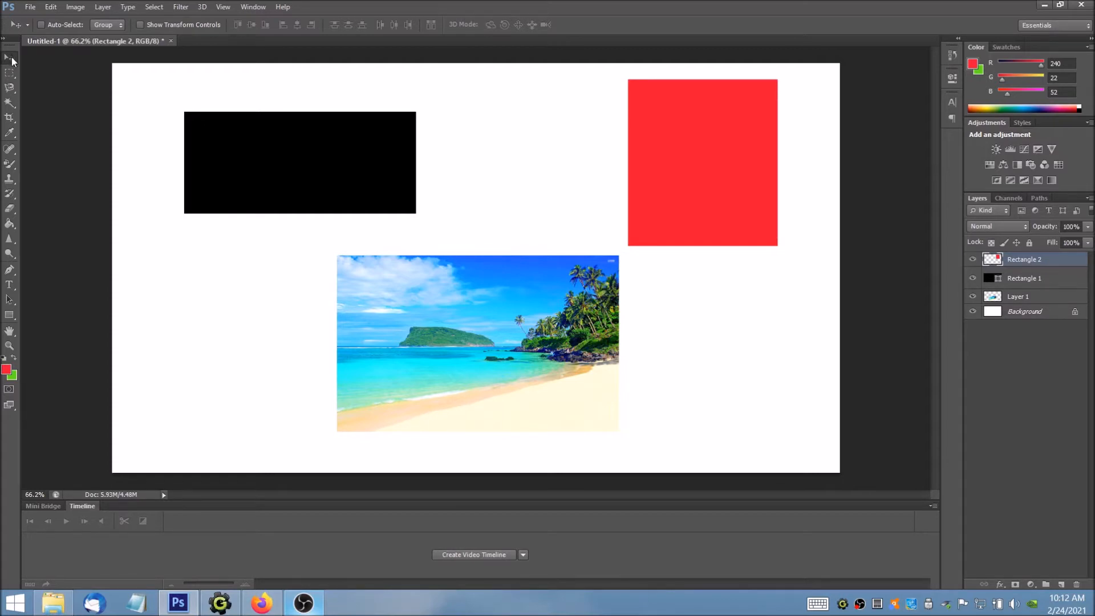
drag(693, 150, 538, 160)
Step: Select the green island in the beach photo by tracing its outline with the Magnetic Lasso tool
click(9, 90)
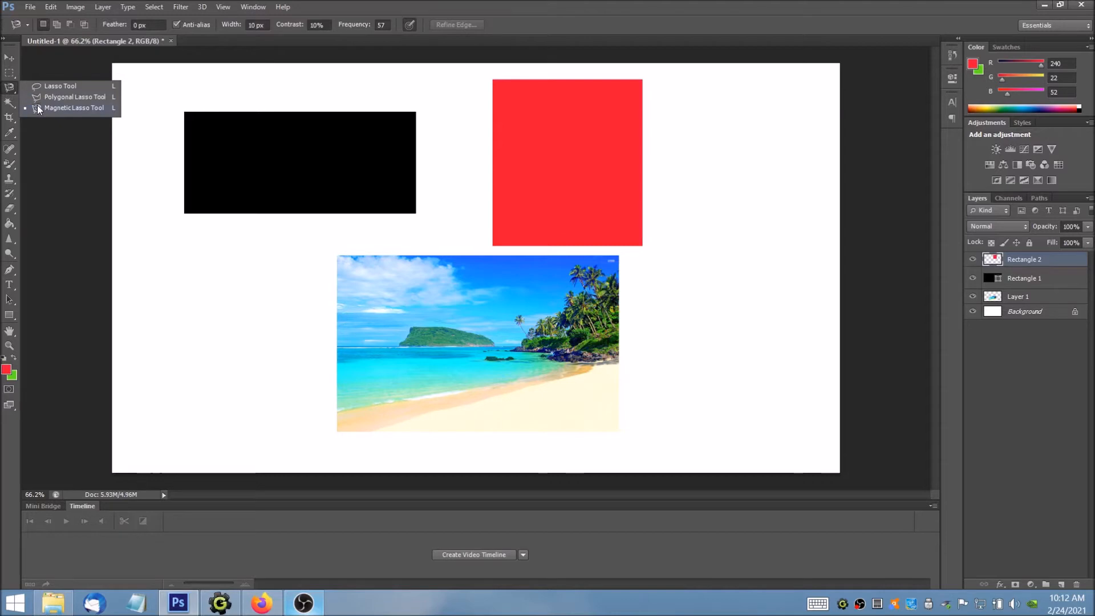
click(77, 109)
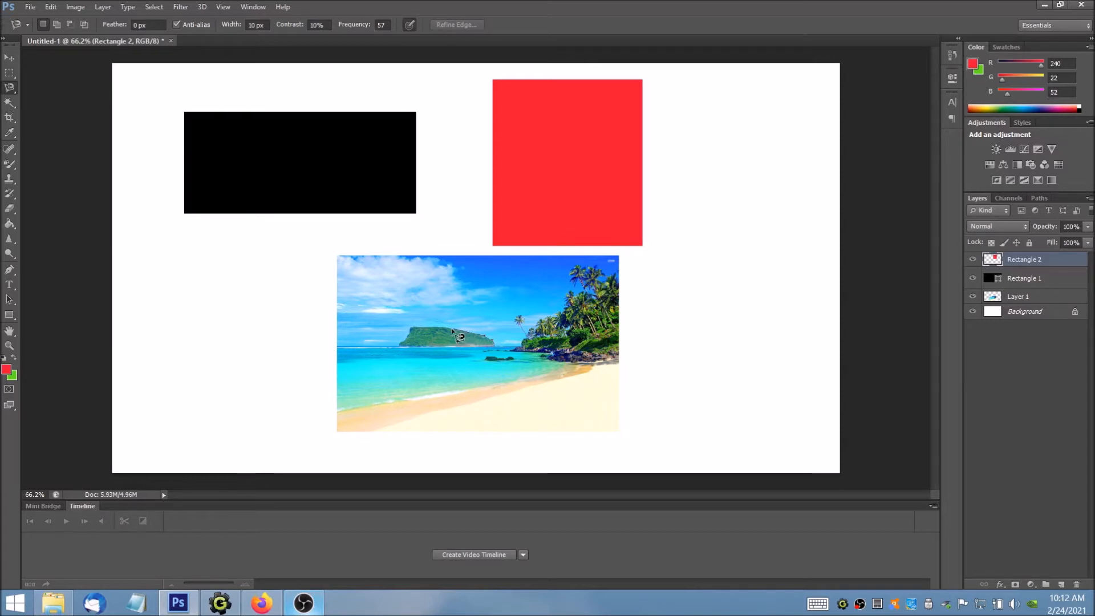
click(413, 329)
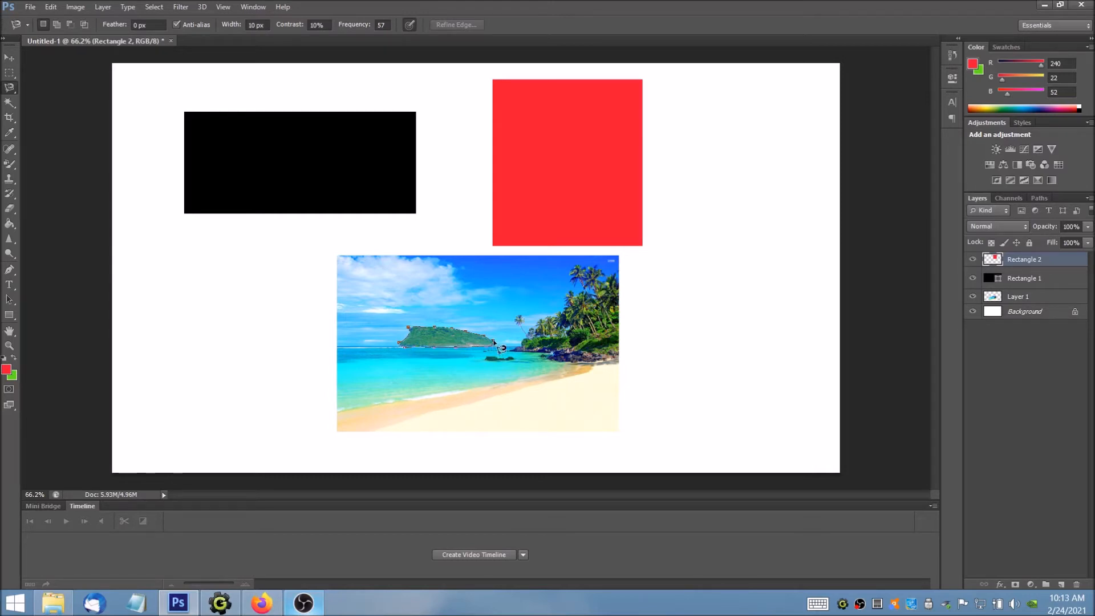
click(408, 328)
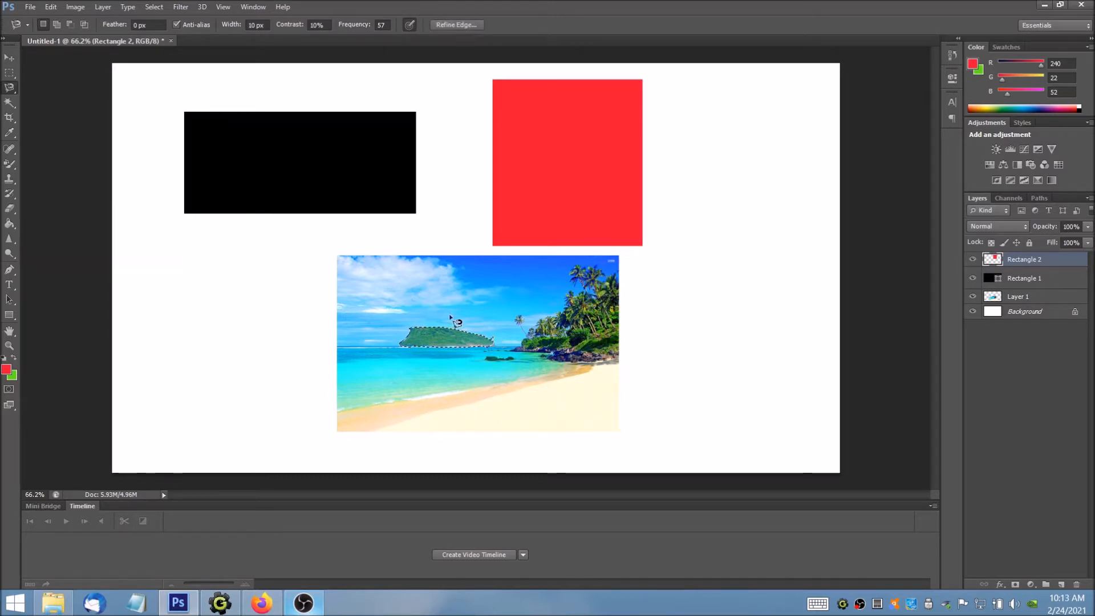
Step: Try to cut the selected island onto a new layer with Rectangle 2 still the active layer
right_click(449, 336)
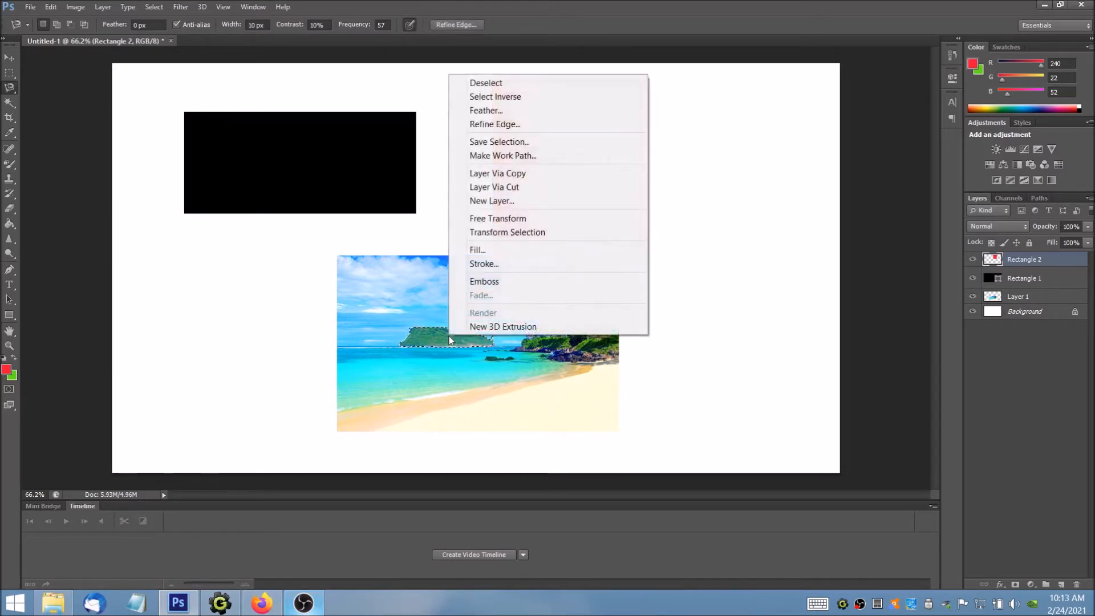
click(556, 187)
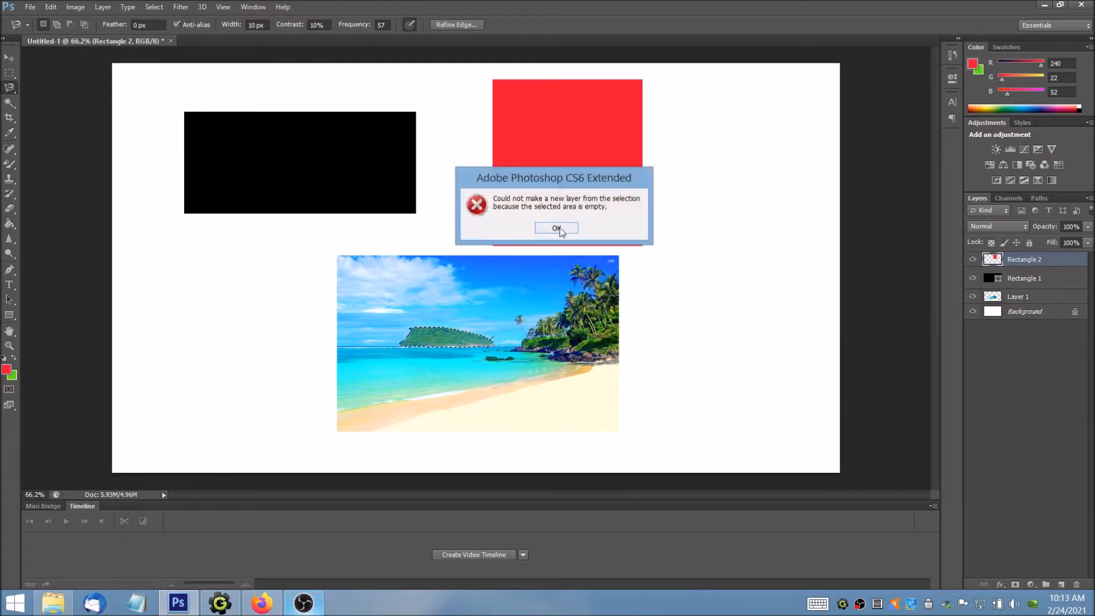
click(556, 228)
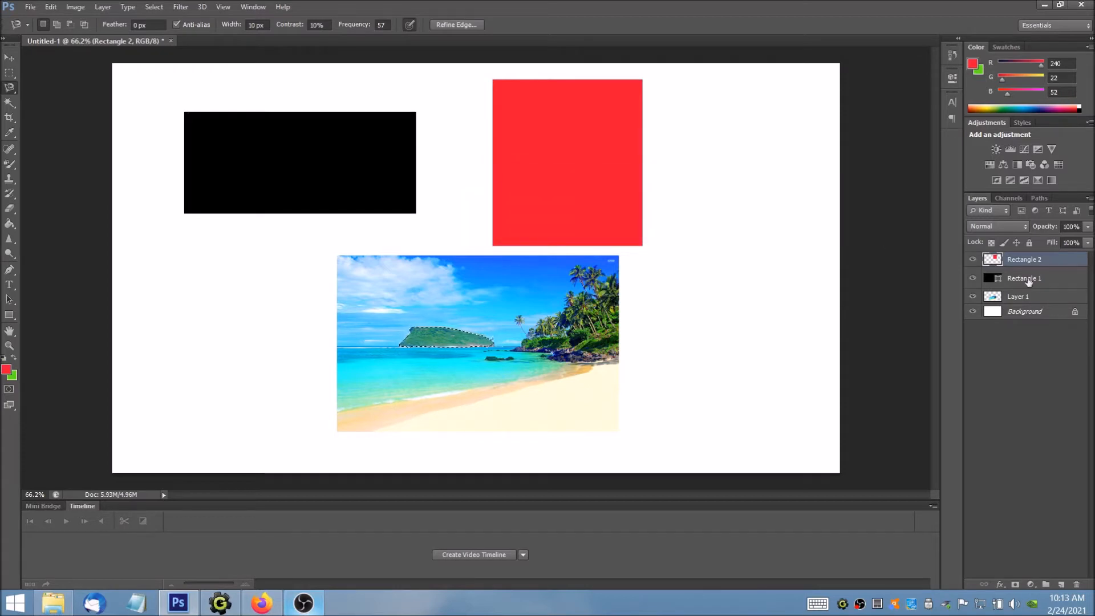
Step: Cut the selected island from Layer 1 onto a new layer and move it onto the white area beside the photo
click(1028, 300)
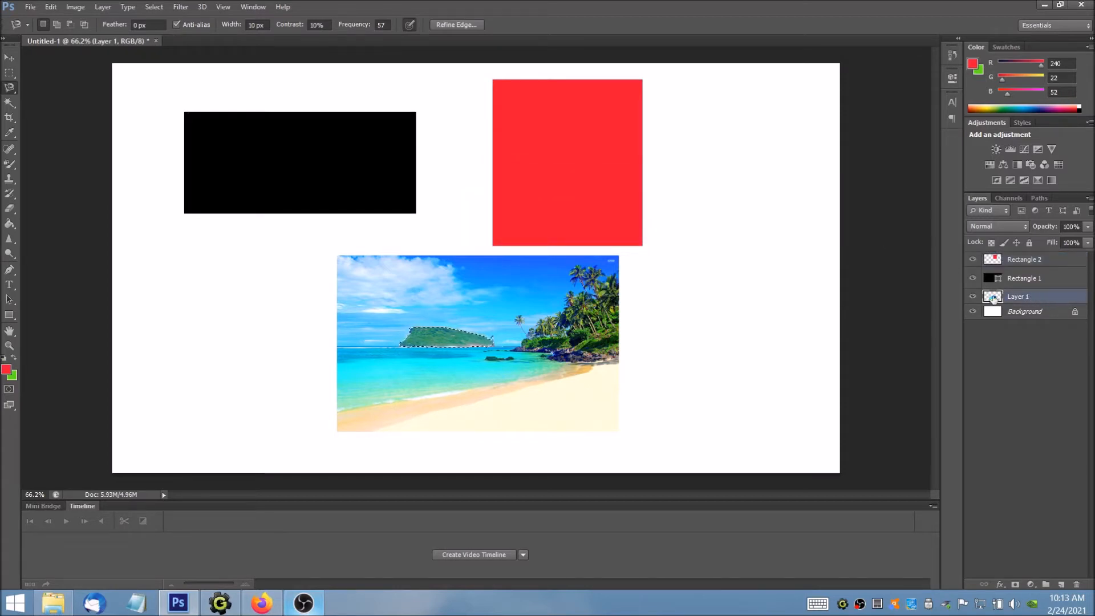
right_click(432, 334)
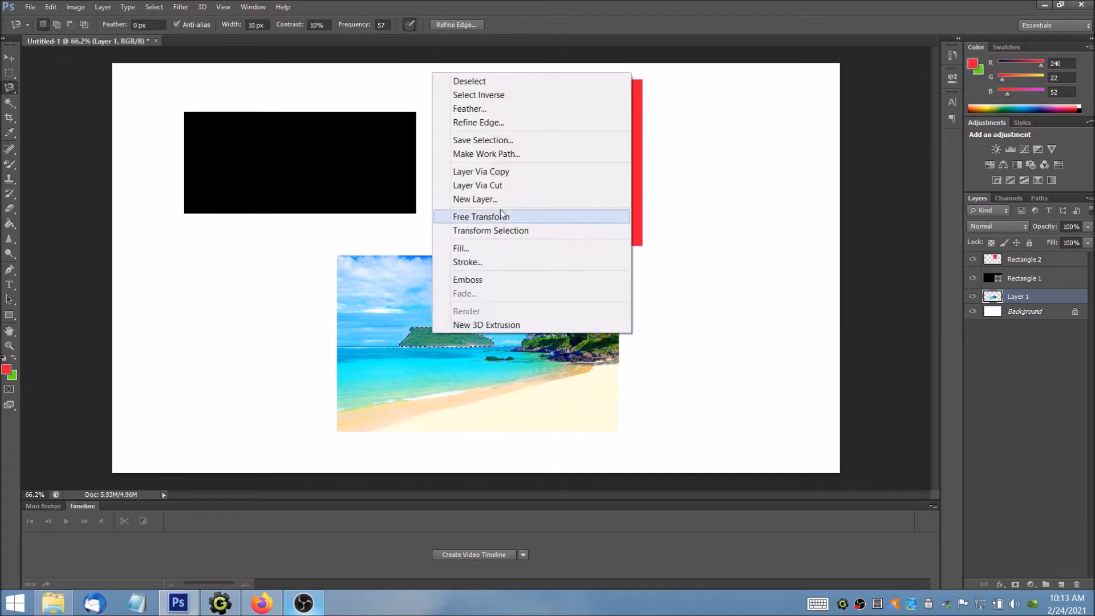
click(504, 185)
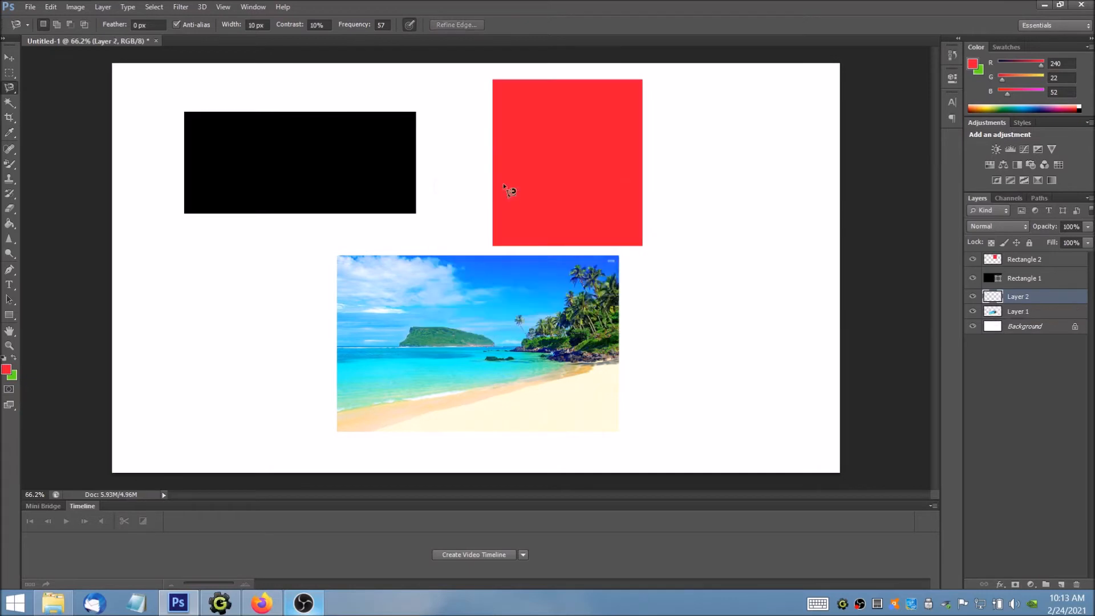
click(9, 59)
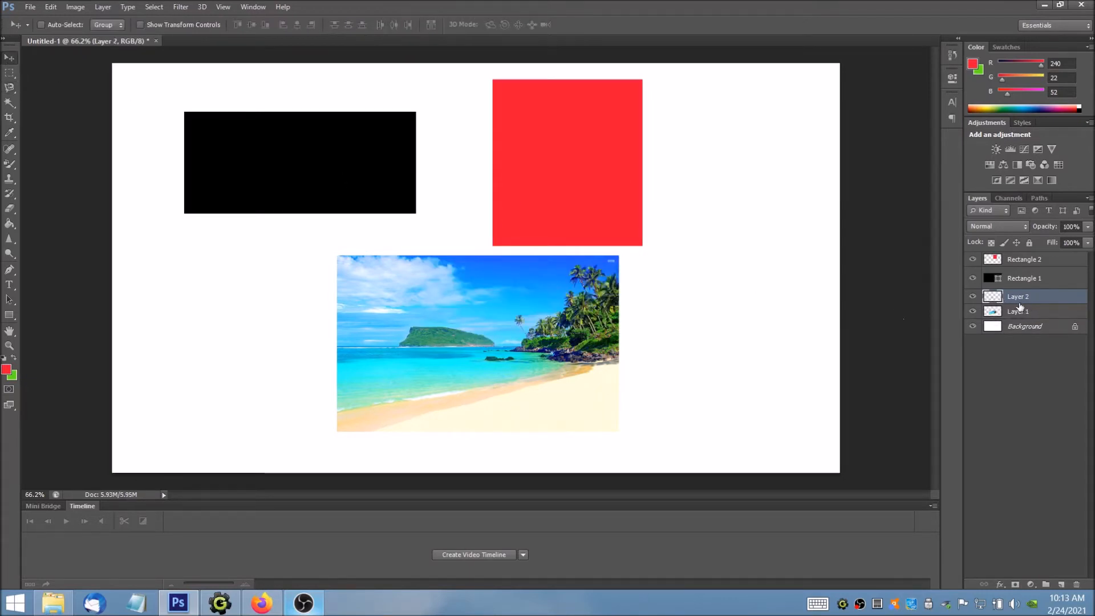
drag(441, 328, 716, 301)
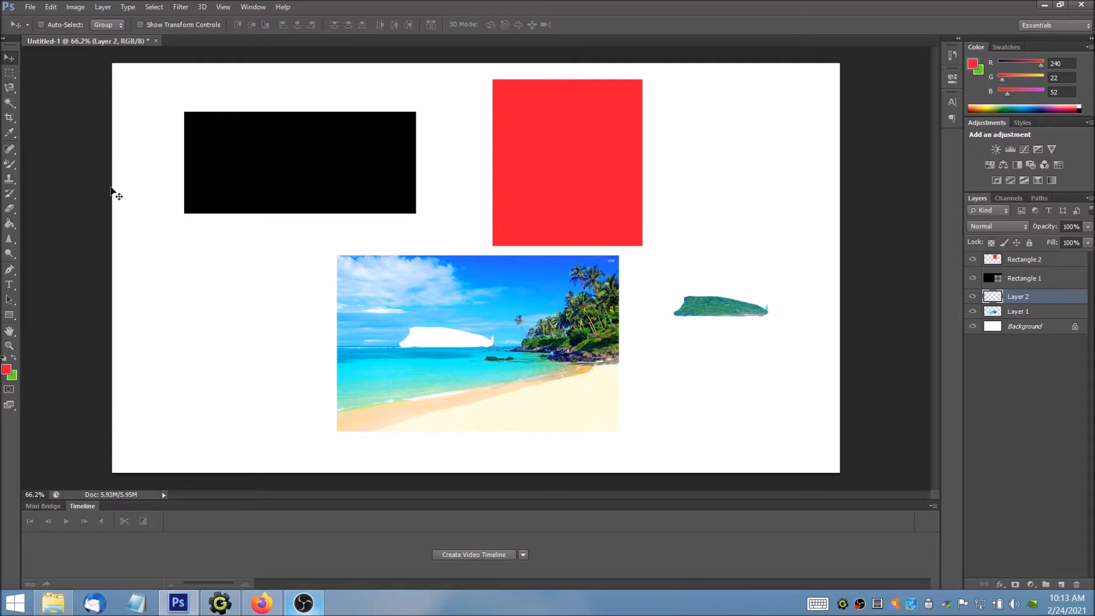
Step: Add the horizontal text "Type Tool" in red 72 pt Impact and place it just below the black rectangle
click(9, 285)
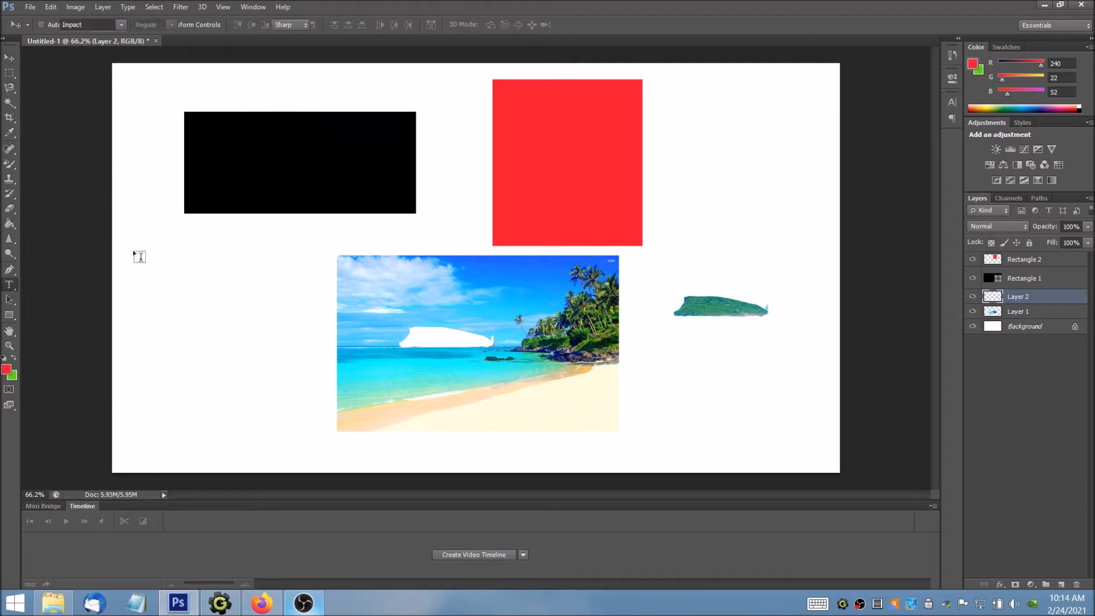
click(151, 263)
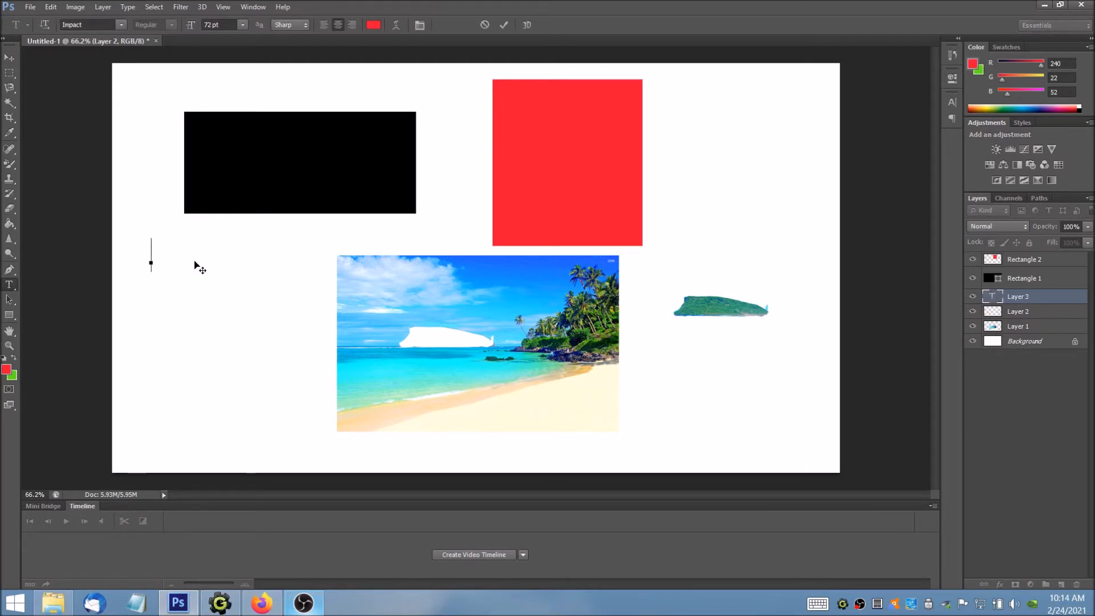
text(Type To)
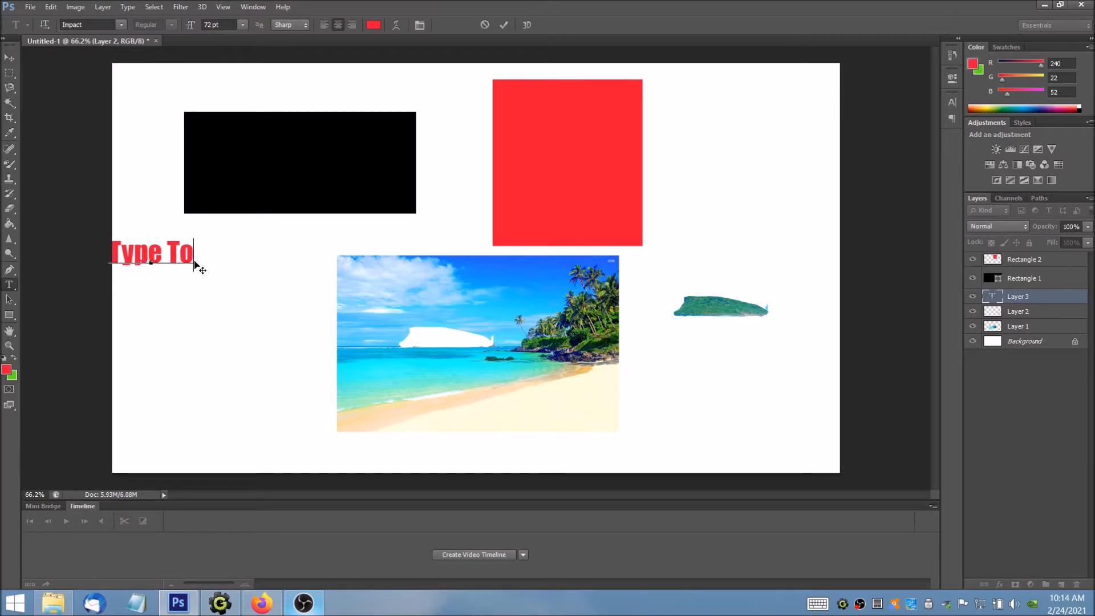
text(ll)
click(9, 57)
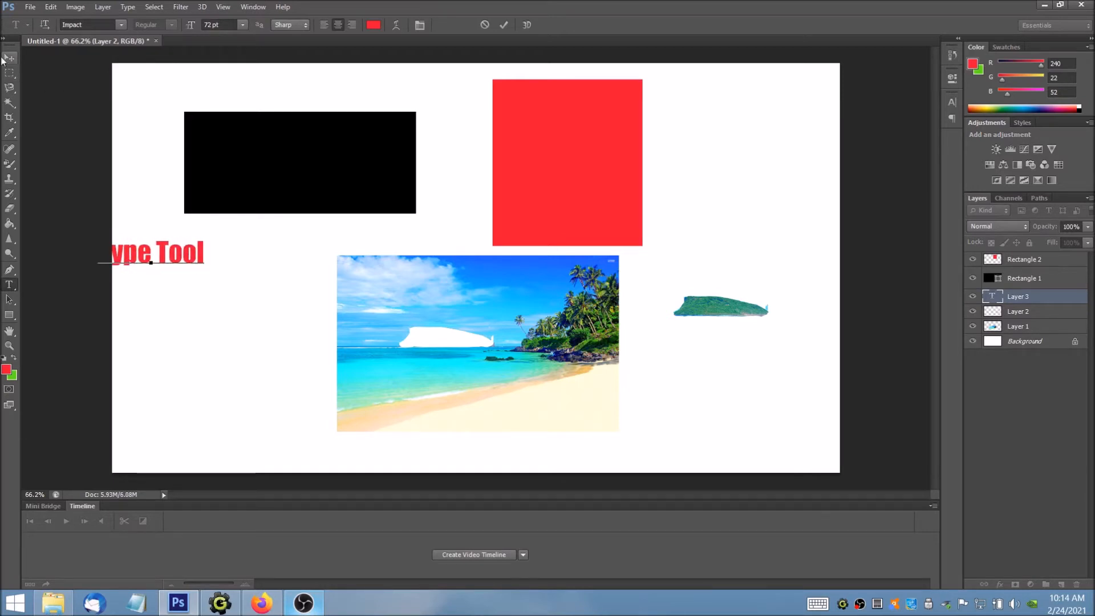
drag(151, 252, 223, 265)
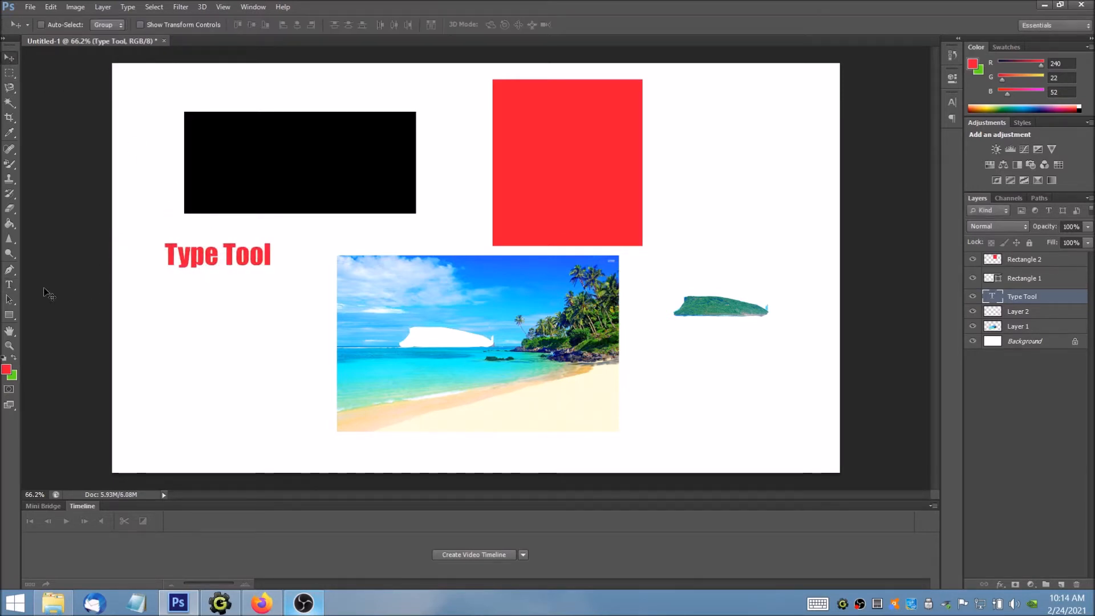
Step: Add the vertical text "Vertical" and move it between the "Type Tool" text and the beach photo
click(10, 287)
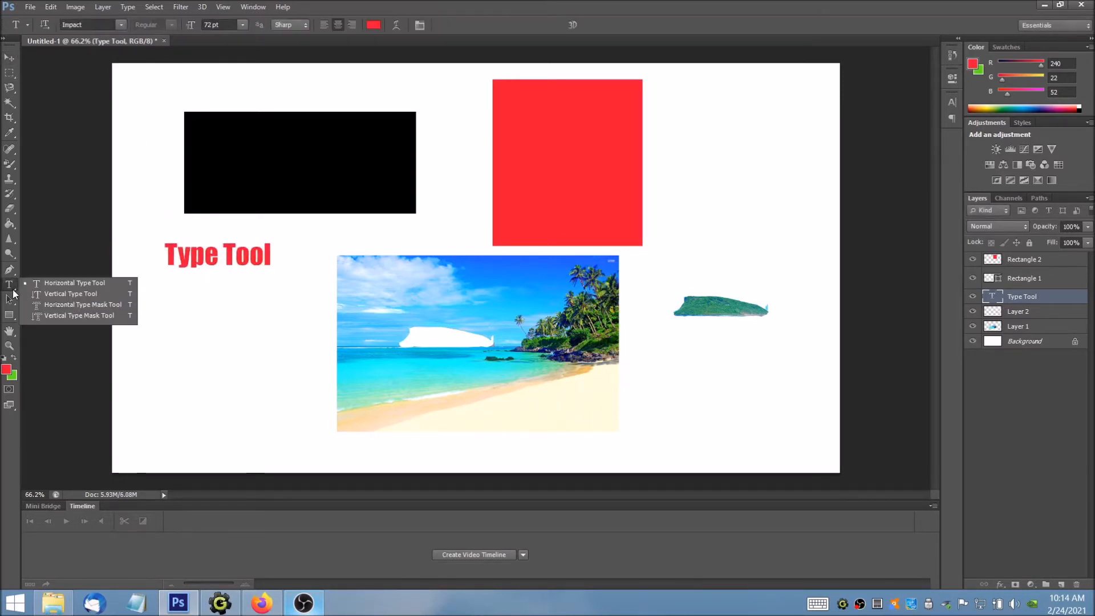
click(68, 294)
click(288, 281)
text(Vertical)
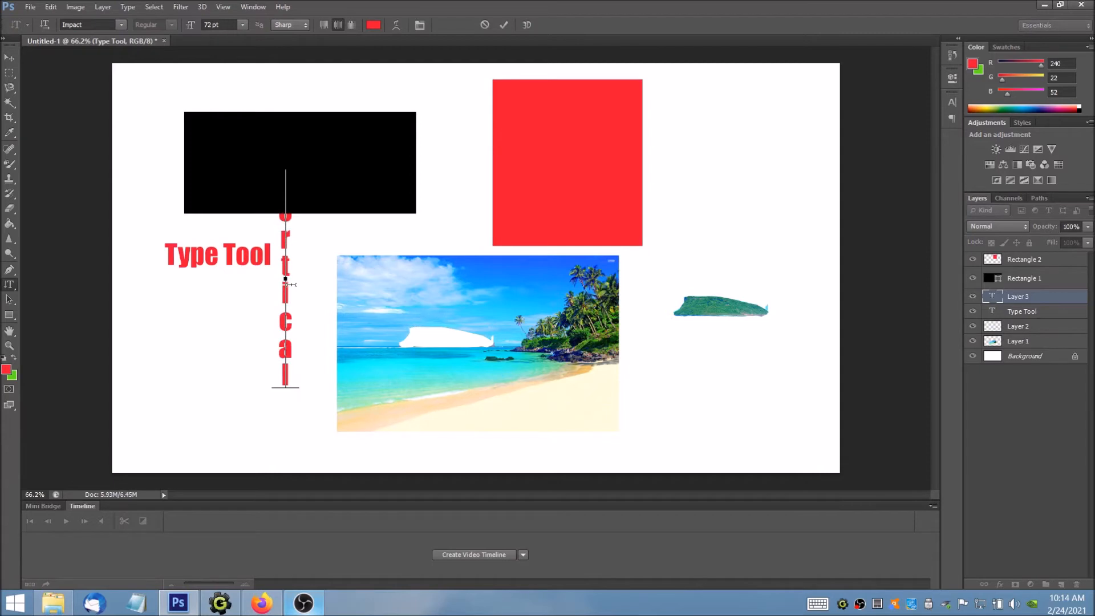
key(ctrl+Return)
key(v)
drag(316, 277, 331, 314)
Step: Examine the alternative tools grouped with the type, healing brush, magic wand, lasso and rectangle tools
click(11, 285)
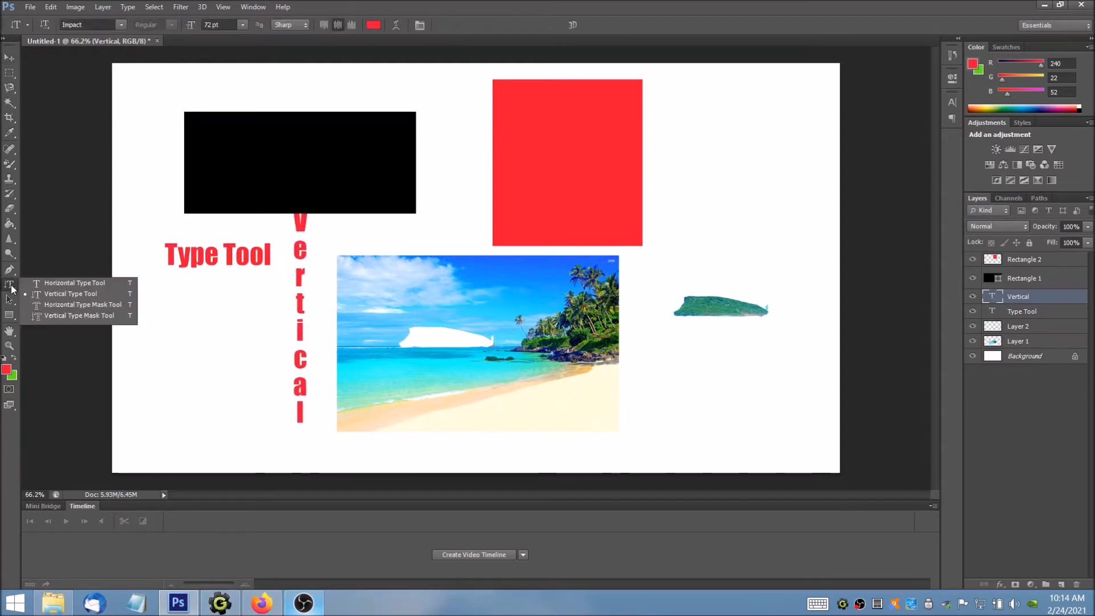
click(34, 283)
right_click(14, 284)
right_click(12, 152)
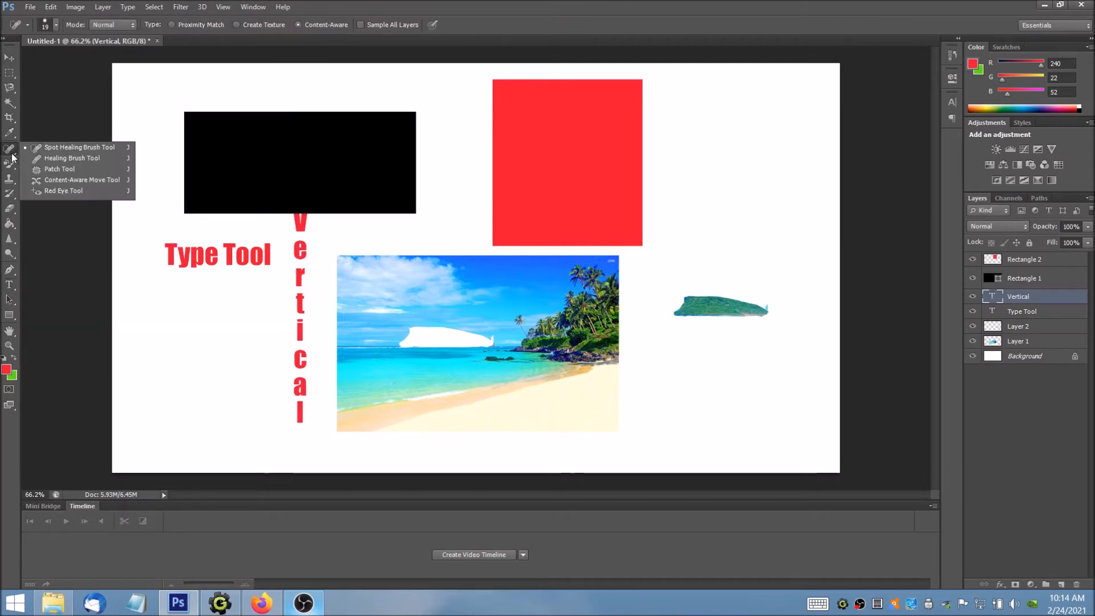
right_click(9, 103)
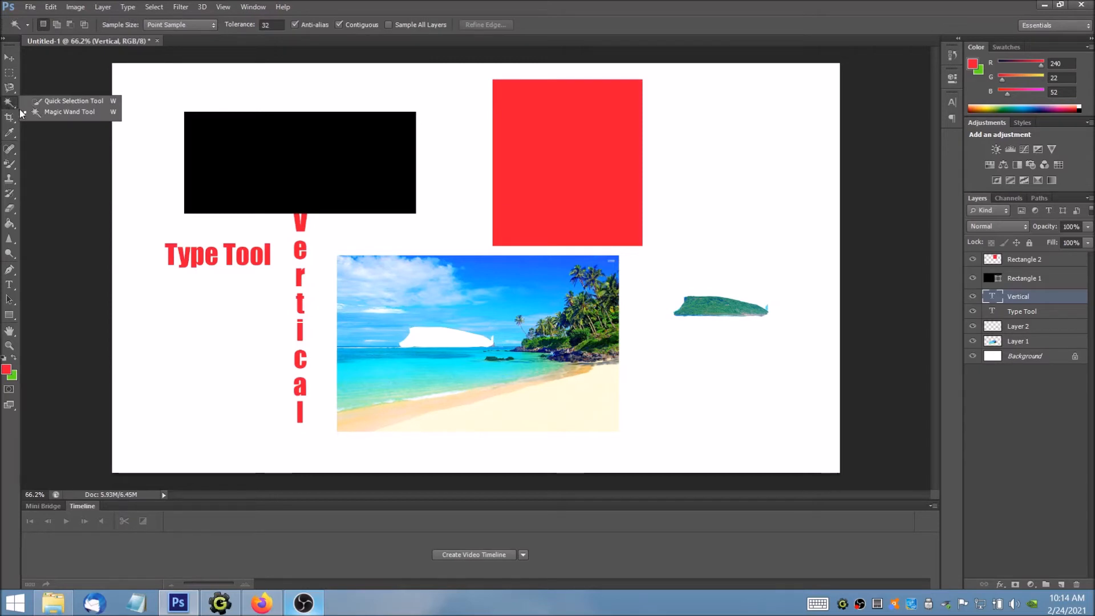
right_click(15, 89)
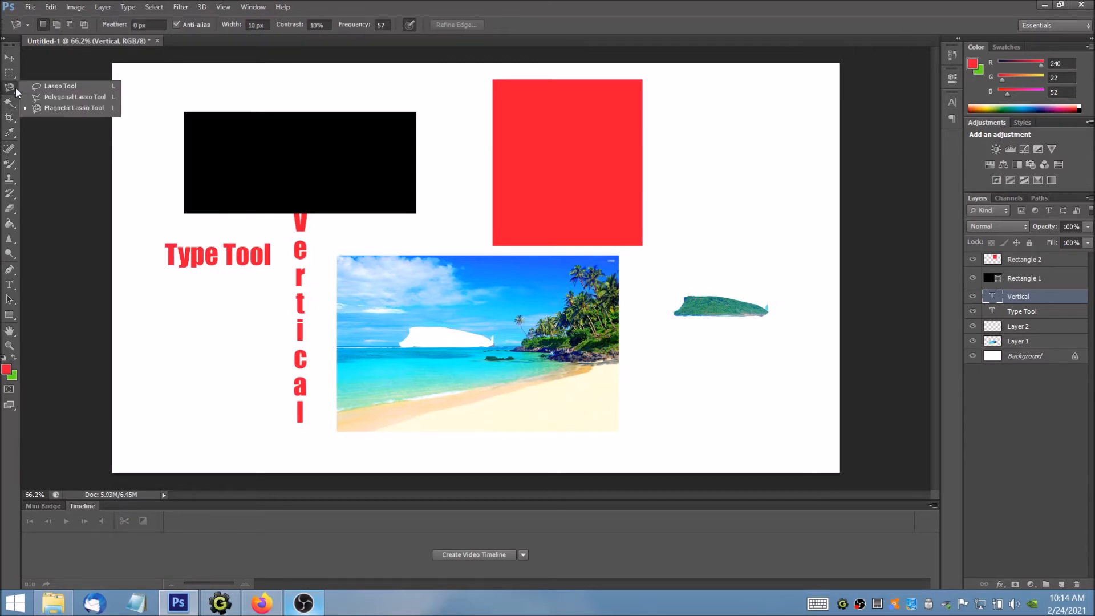
right_click(10, 105)
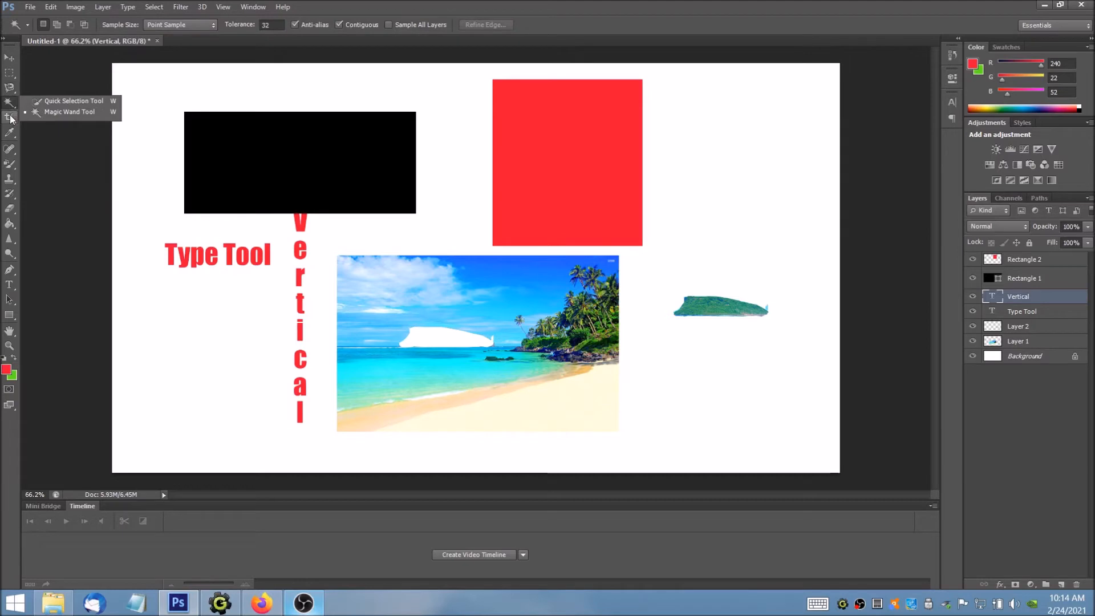
click(463, 3)
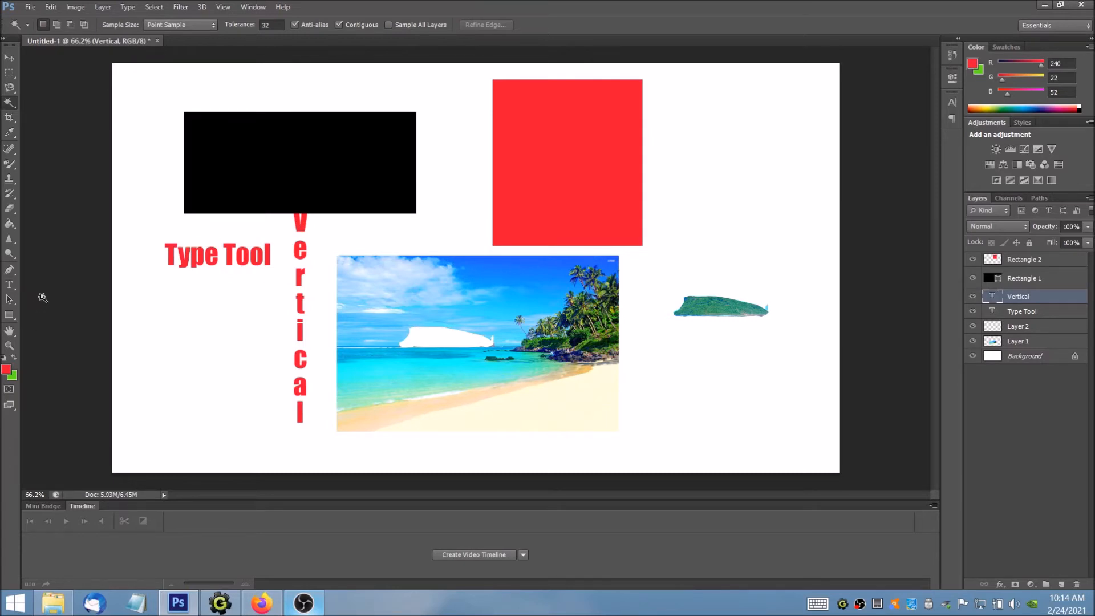
click(10, 317)
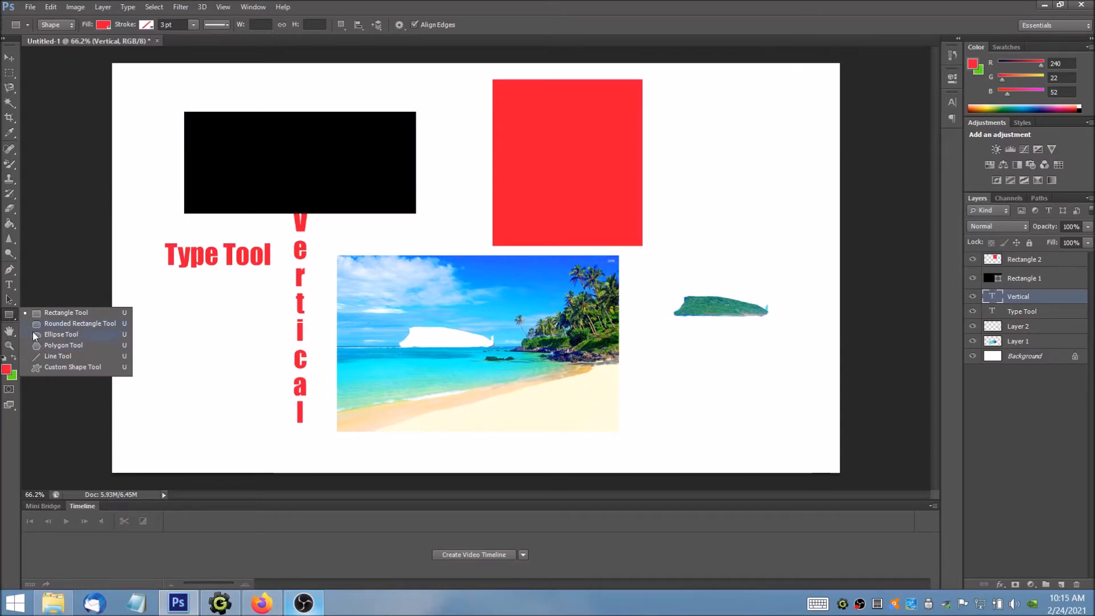
click(8, 314)
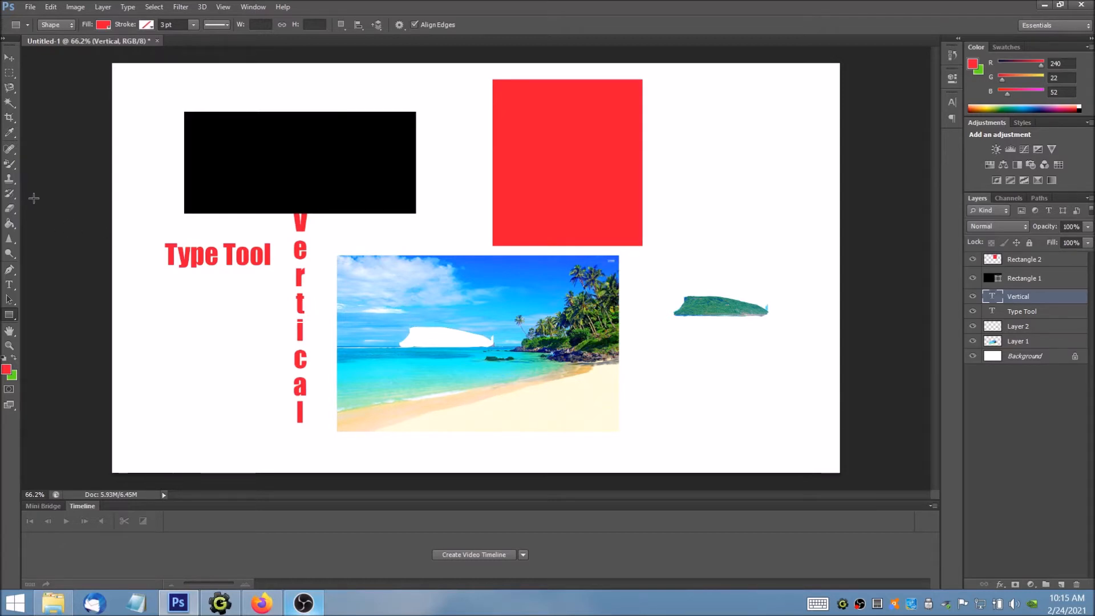
Step: Move the red shape on the Rectangle 2 layer to the white area above the cut-out island
click(10, 59)
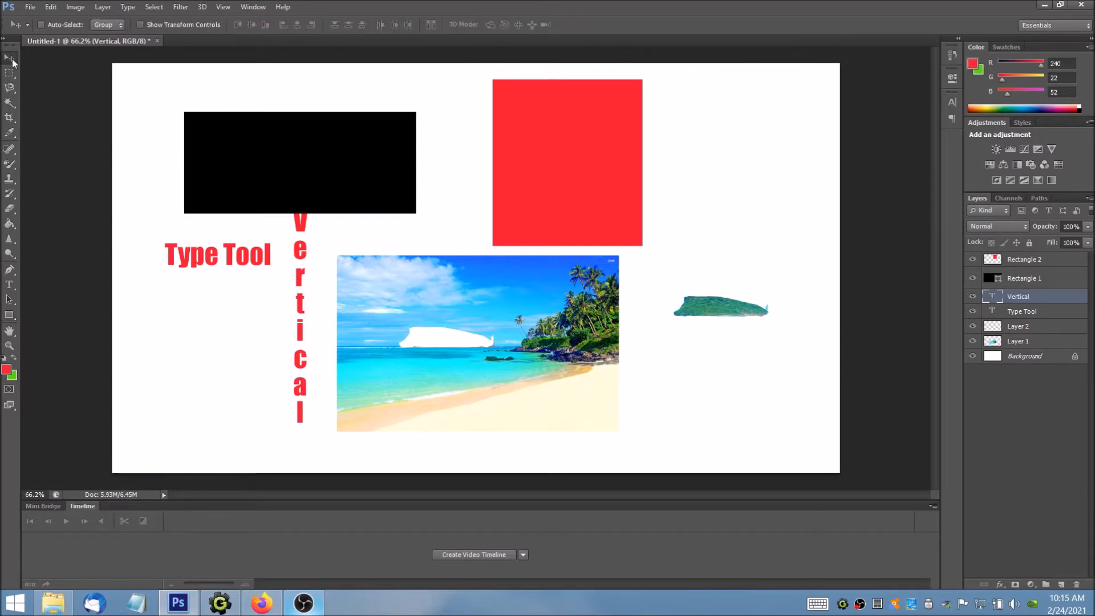
click(1023, 259)
drag(599, 171, 700, 188)
drag(723, 187, 734, 173)
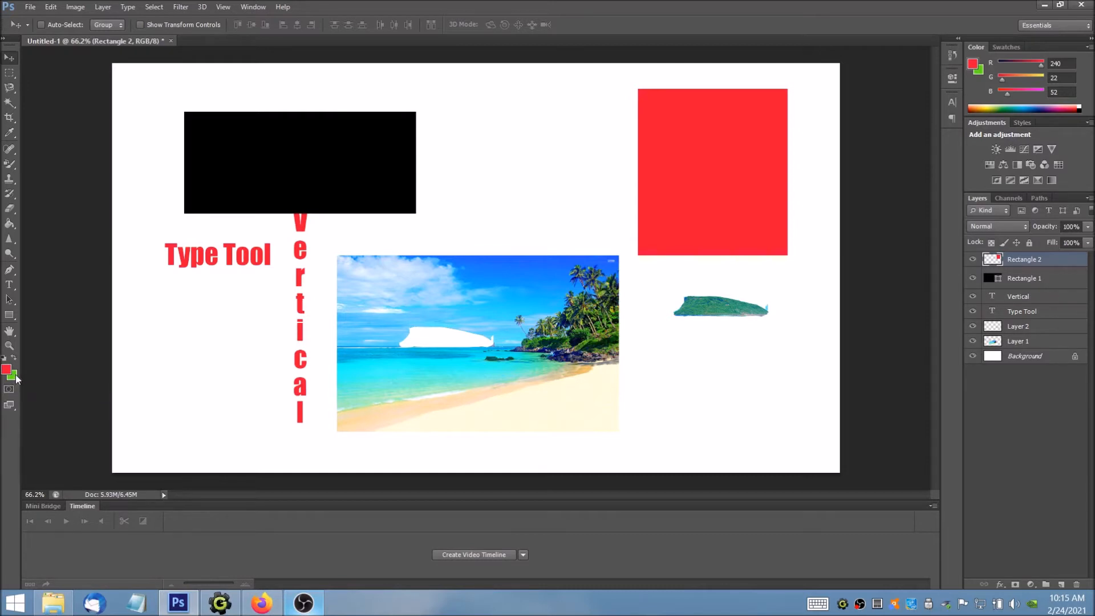
Step: Open the blending options of the Rectangle 2 layer and add a Stroke effect to it
double_click(1055, 265)
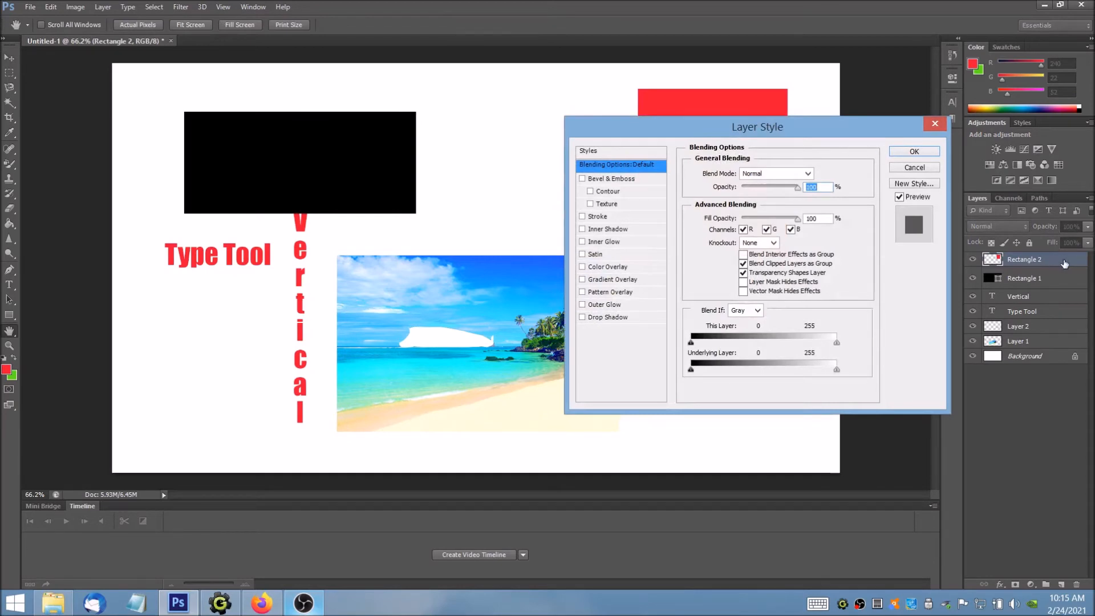
click(934, 123)
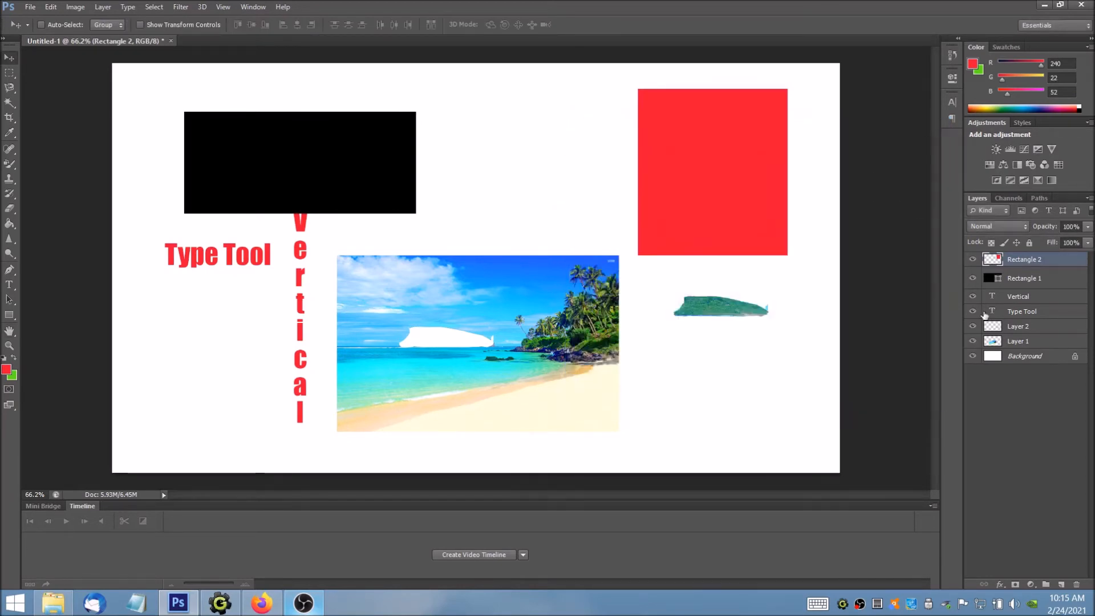
click(1000, 585)
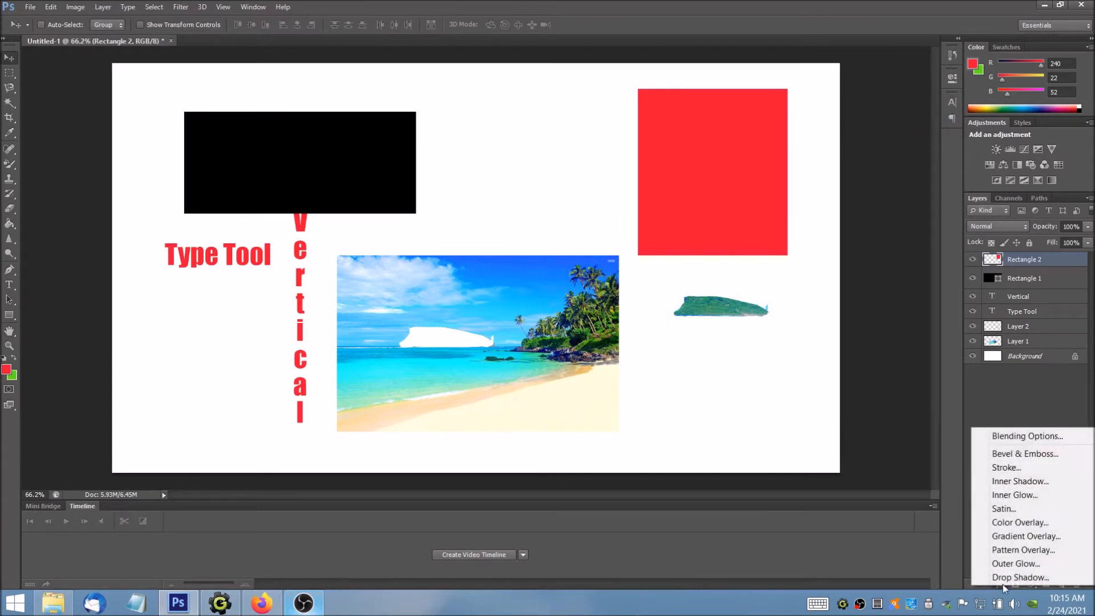
click(1031, 436)
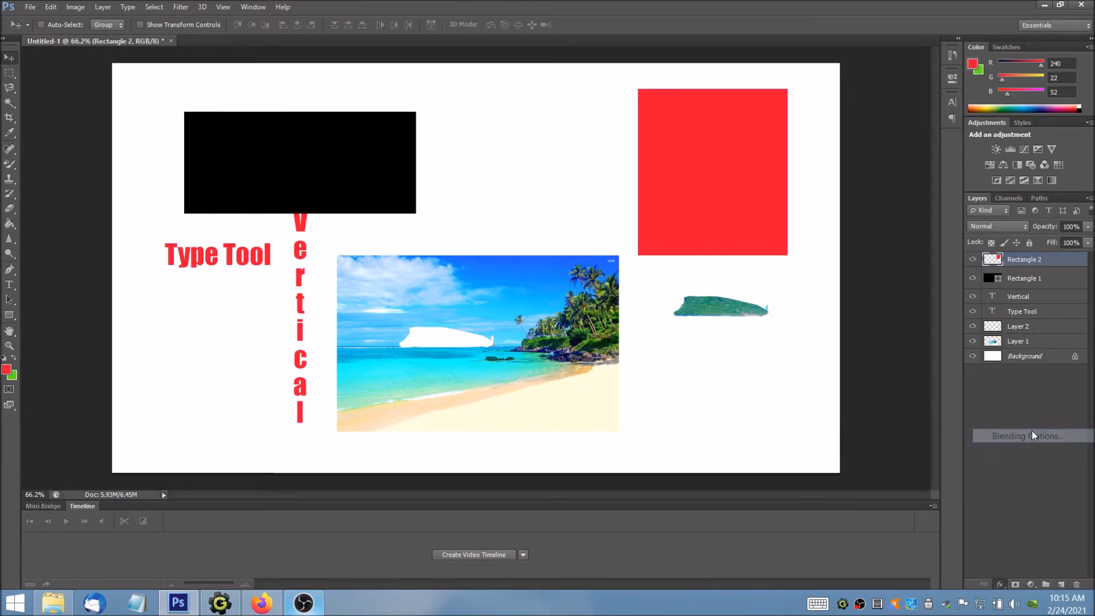
drag(816, 125, 740, 125)
drag(653, 130, 509, 197)
click(454, 284)
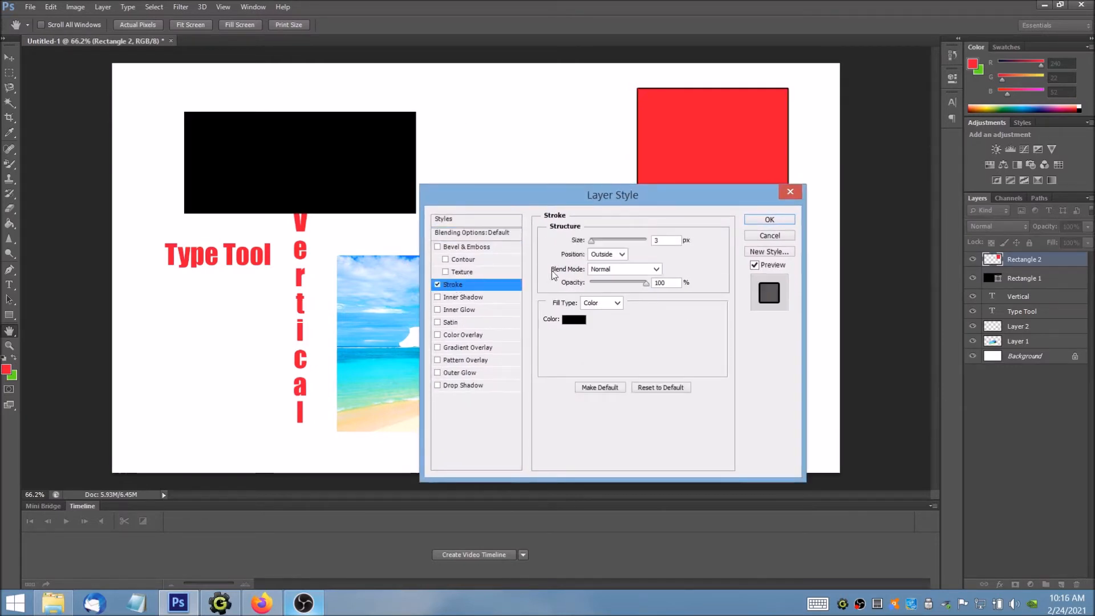
Step: Set the stroke size of Rectangle 2 to 27 px
drag(642, 211, 630, 226)
drag(581, 256, 596, 254)
drag(628, 210, 413, 193)
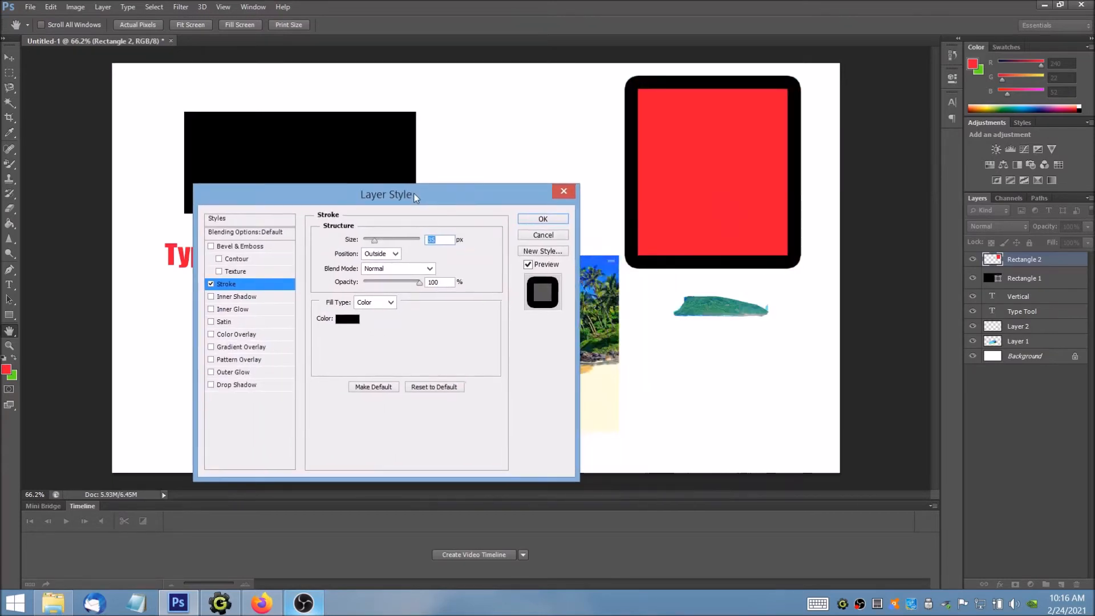
mouse_move(375, 243)
mouse_down()
mouse_move(409, 240)
mouse_move(371, 235)
mouse_up()
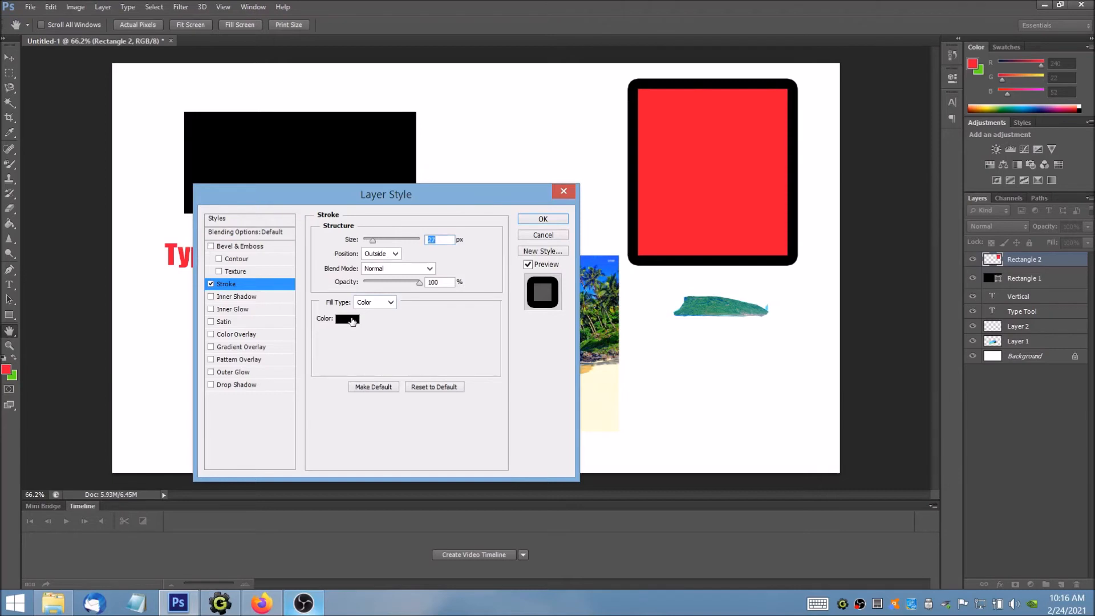
Step: Change the stroke color of Rectangle 2 to gold #d1b30c
click(349, 319)
click(695, 282)
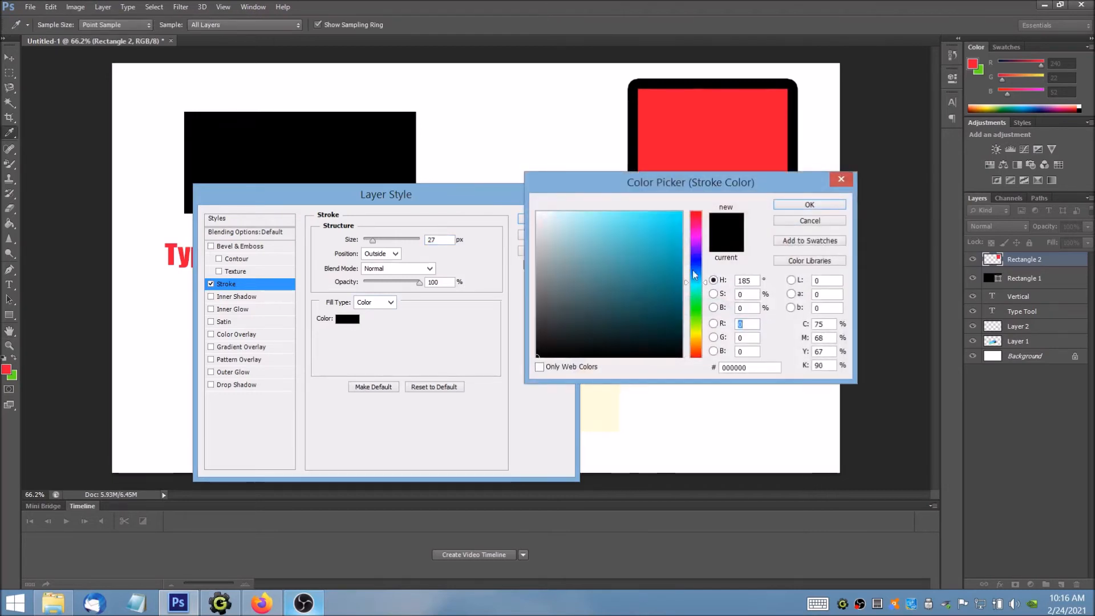
click(668, 222)
click(689, 221)
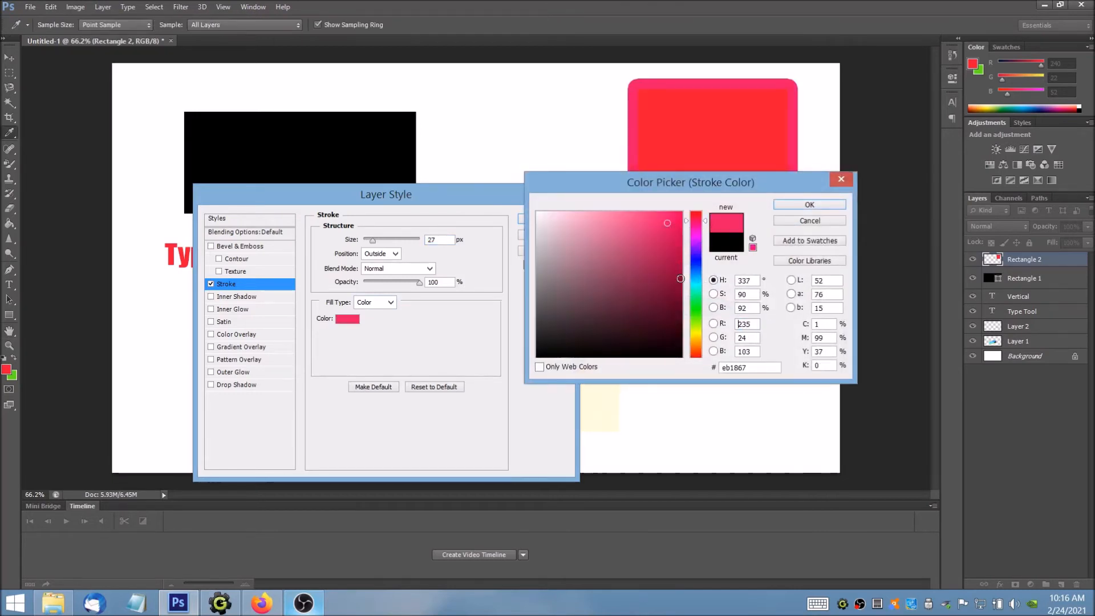
click(696, 335)
click(674, 238)
click(817, 204)
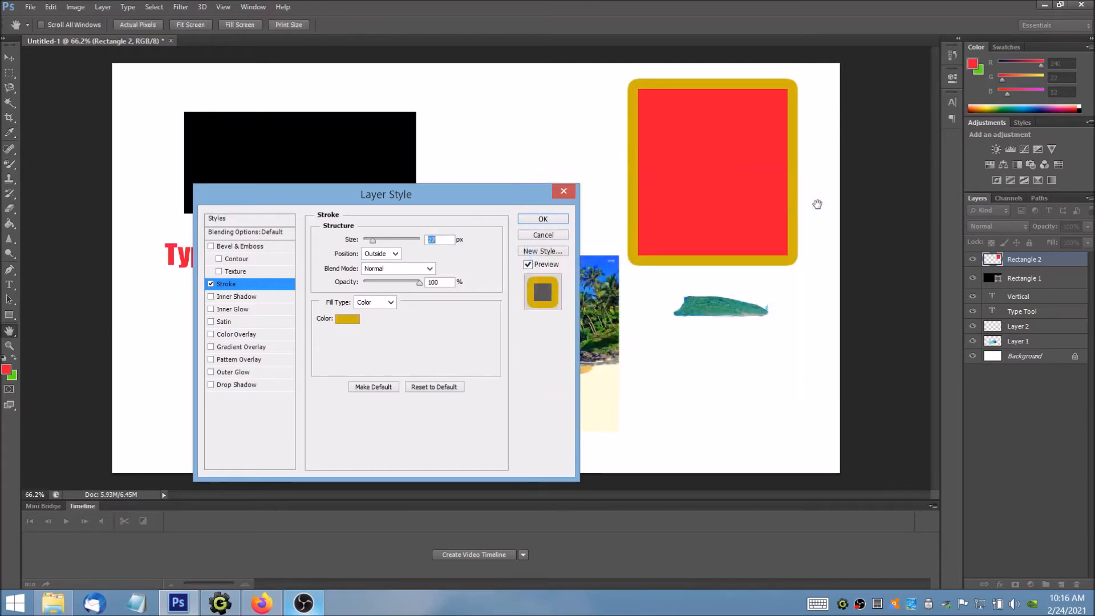
Step: Set the stroke color to blue #0c77d1 and apply the layer style to Rectangle 2
click(348, 319)
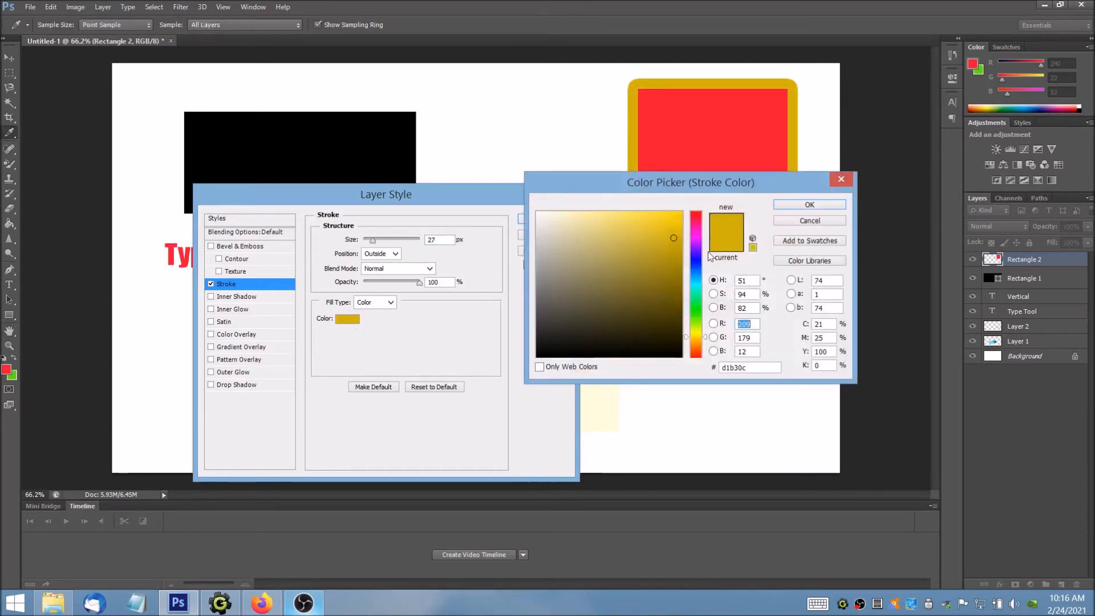
click(696, 273)
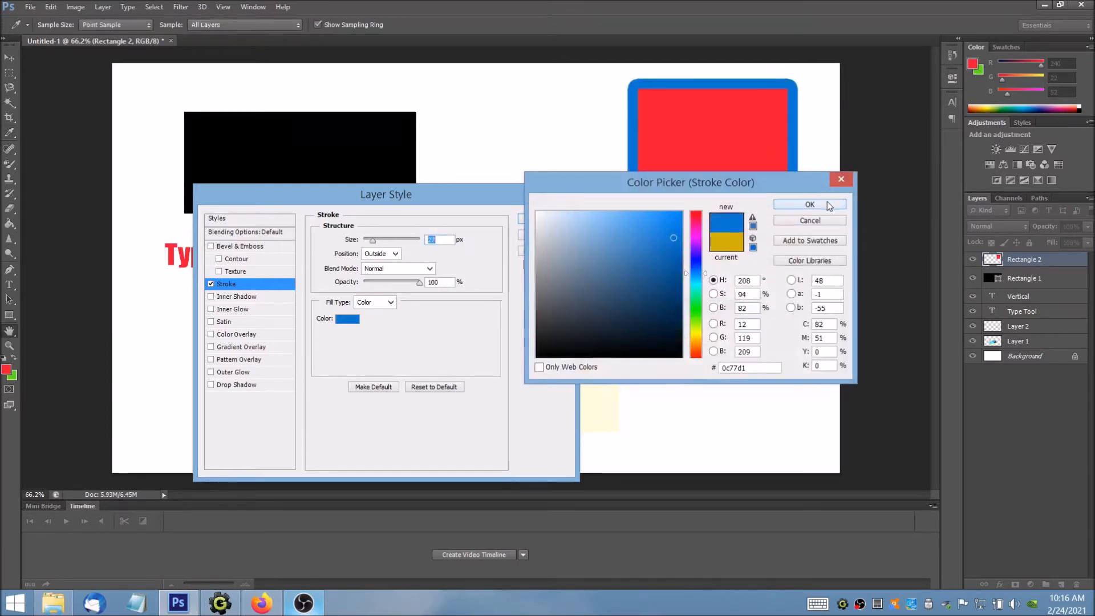
click(829, 205)
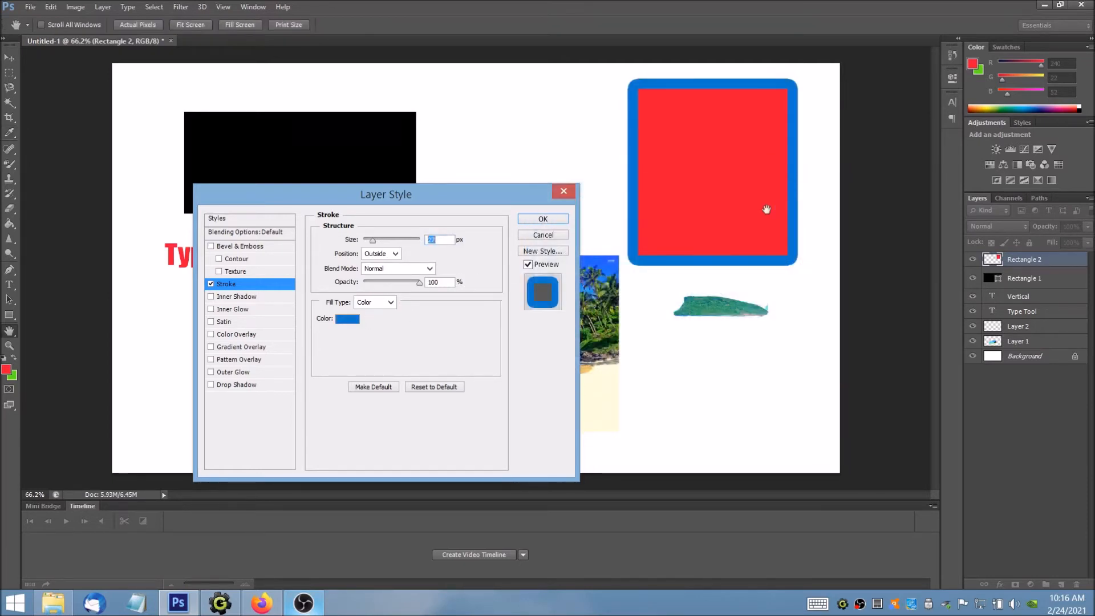
click(552, 220)
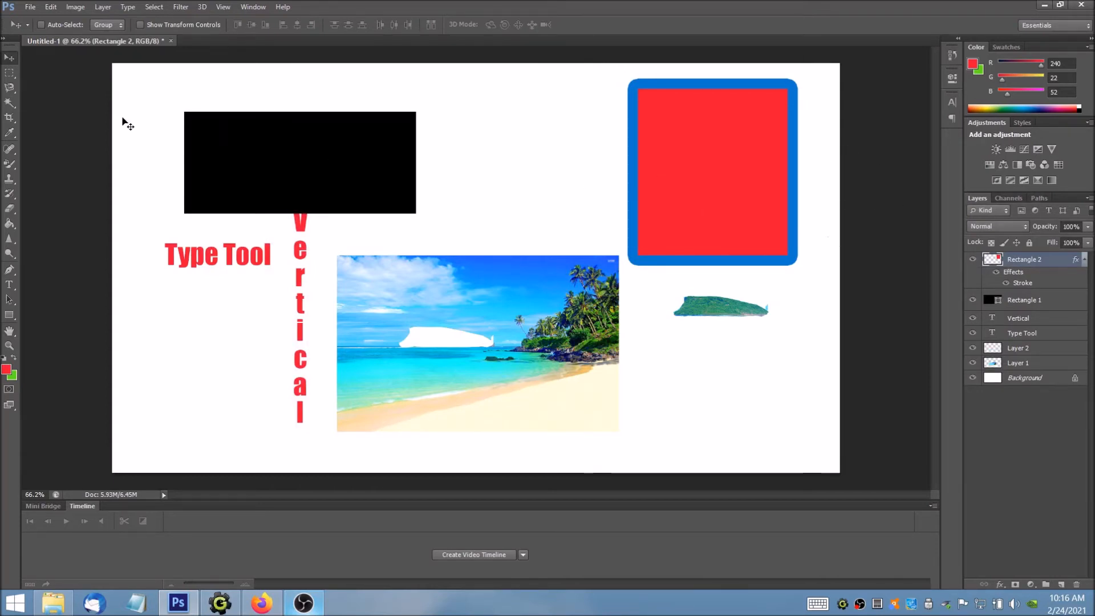
Step: Move Rectangle 2 toward the canvas centre and stretch it with Free Transform to about 263% width and 68% height
mouse_move(656, 170)
mouse_down()
mouse_move(625, 171)
mouse_move(622, 144)
mouse_move(564, 179)
mouse_up()
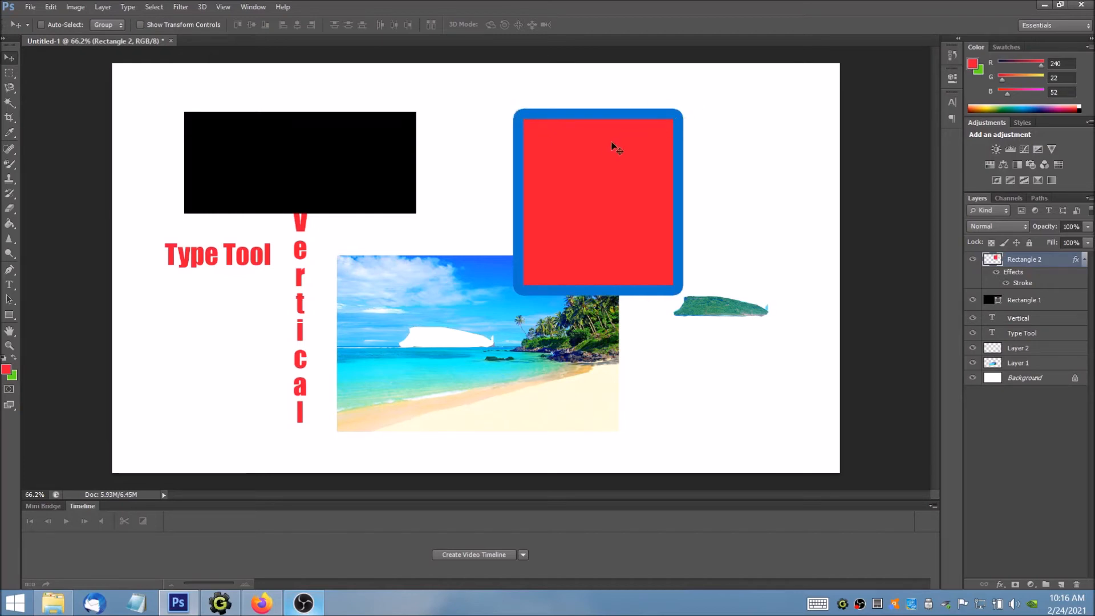
click(57, 7)
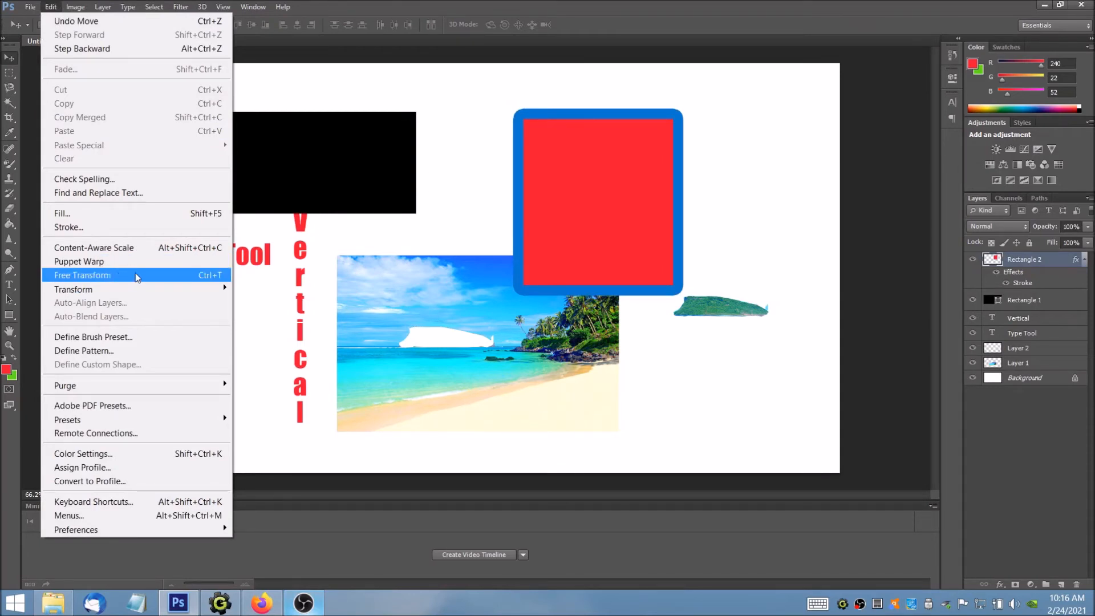
click(546, 179)
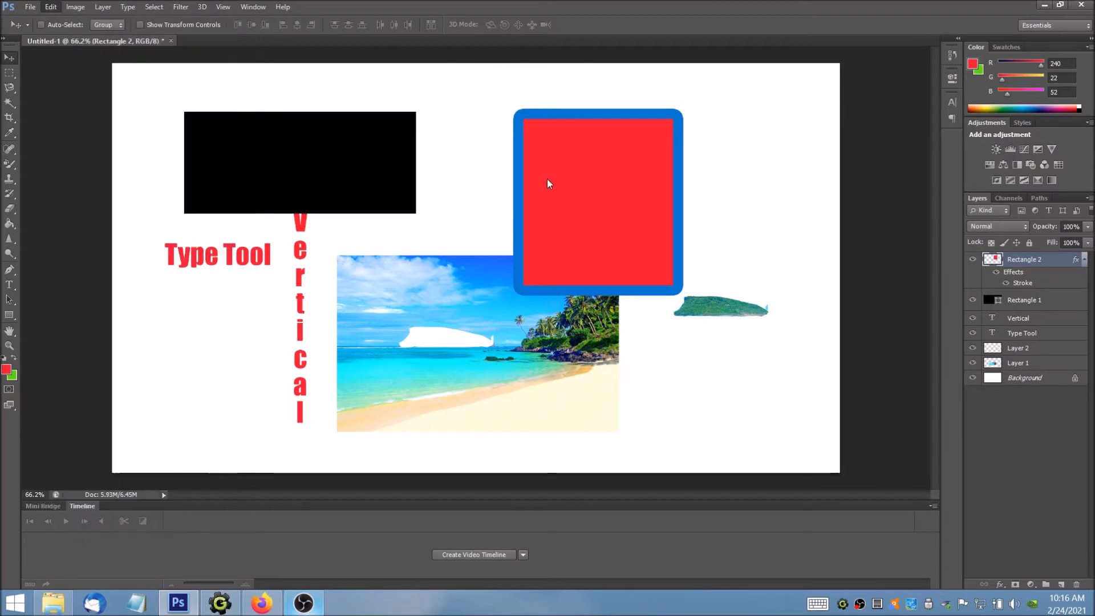
key(ctrl+t)
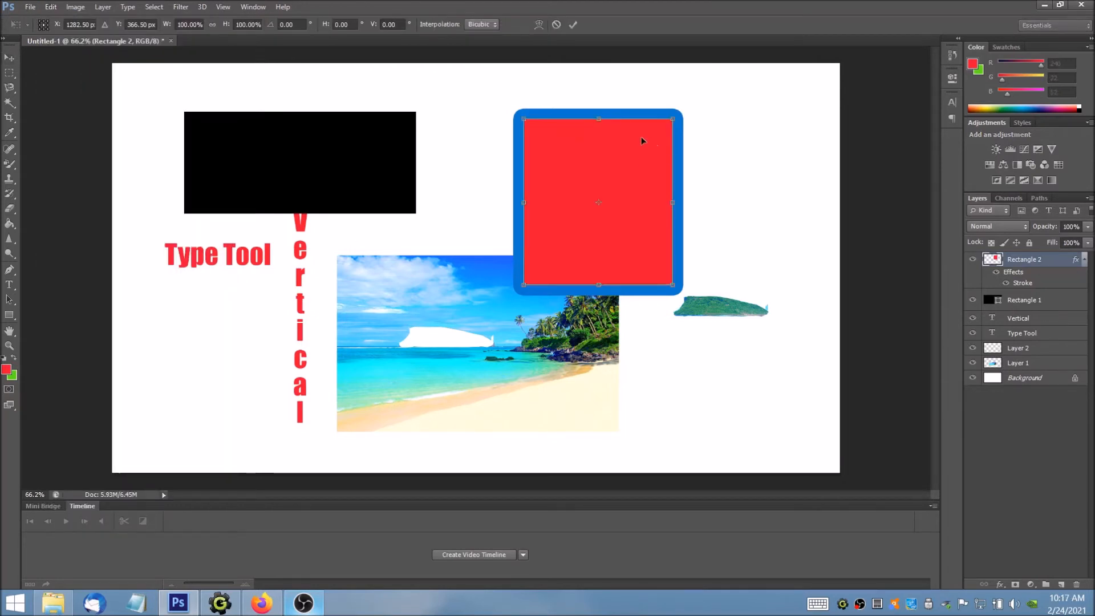
drag(524, 119, 280, 172)
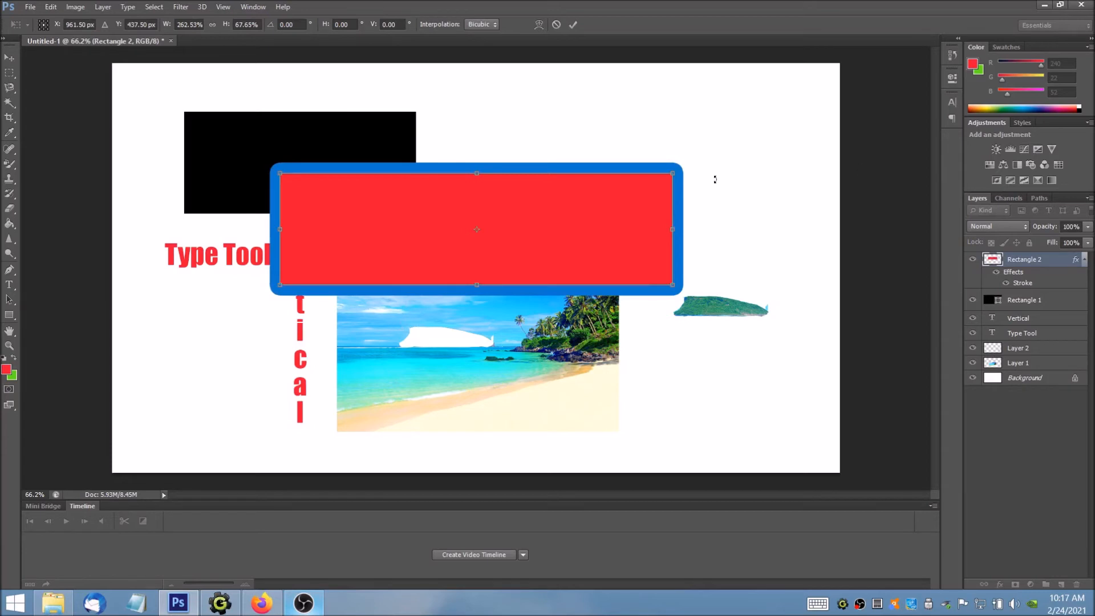
Step: Rotate Rectangle 2 counterclockwise by about 4° and apply the transform
drag(717, 309, 468, 371)
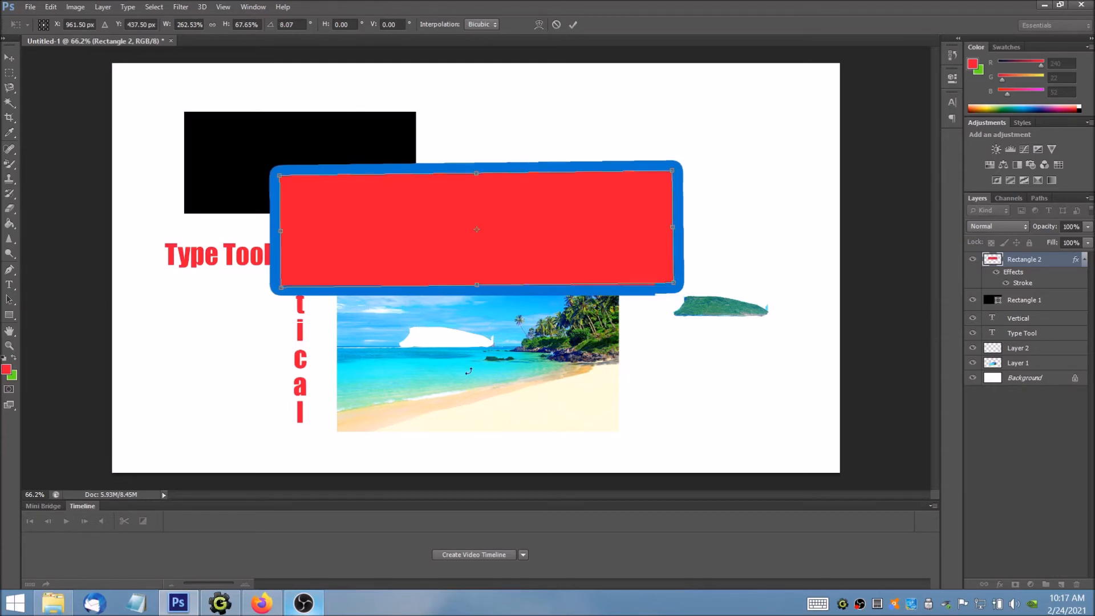
drag(559, 349, 626, 333)
drag(720, 288, 714, 261)
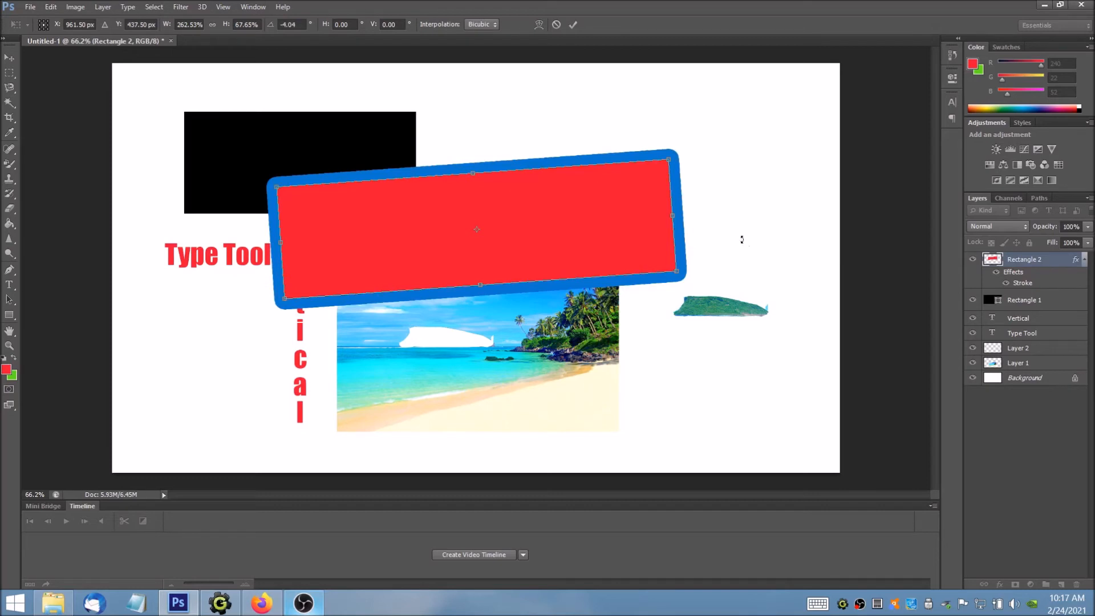
key(Return)
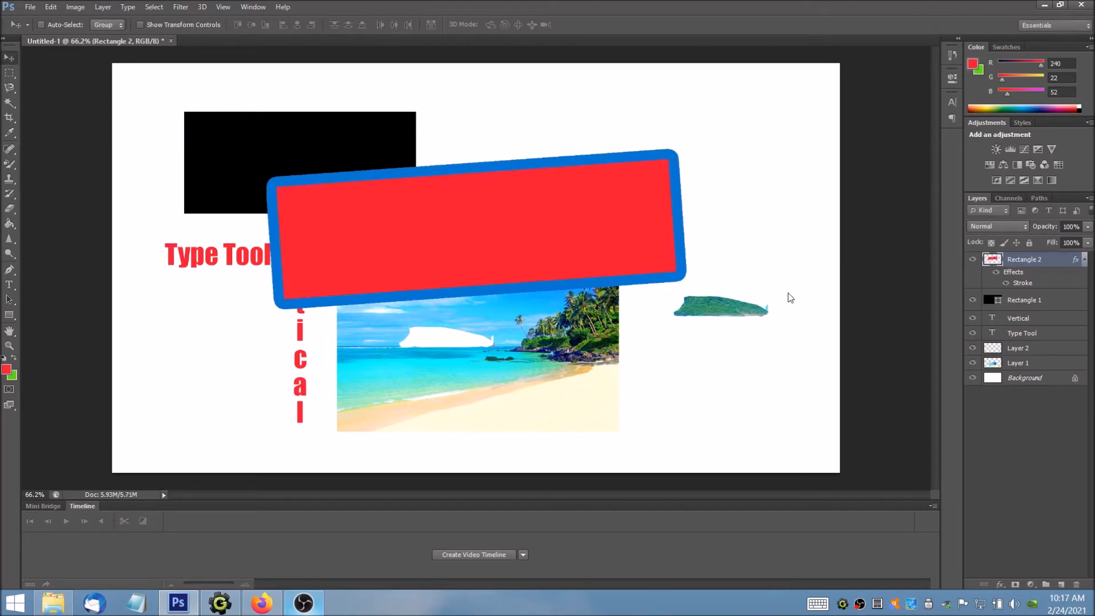
Step: Scale Rectangle 2 down with Free Transform and place it above the beach photo, beside the black rectangle
drag(665, 246, 673, 214)
key(ctrl+t)
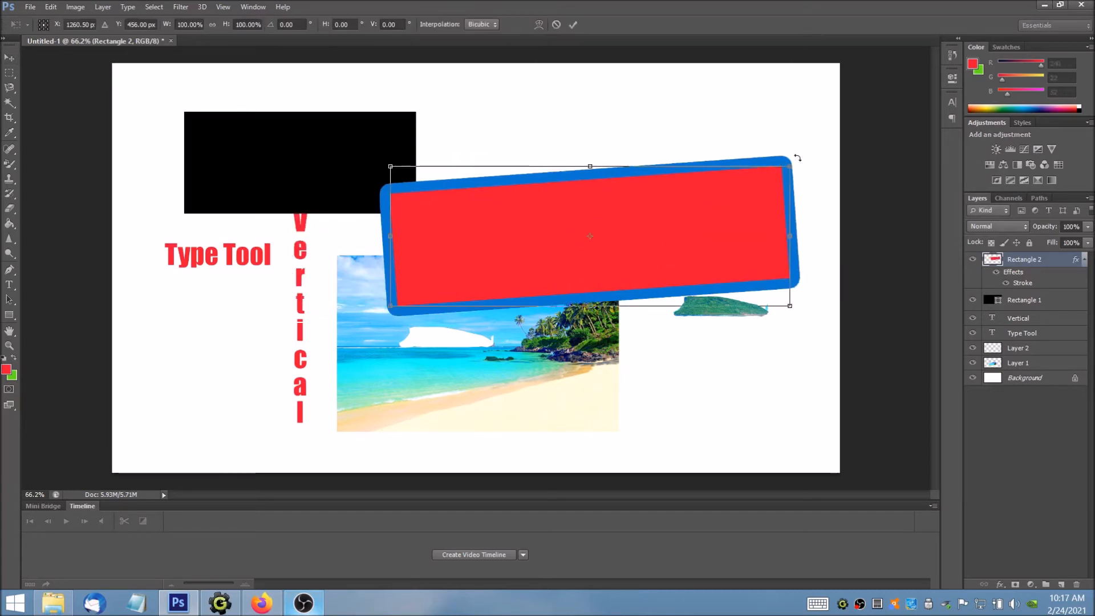
drag(789, 167, 635, 243)
key(Return)
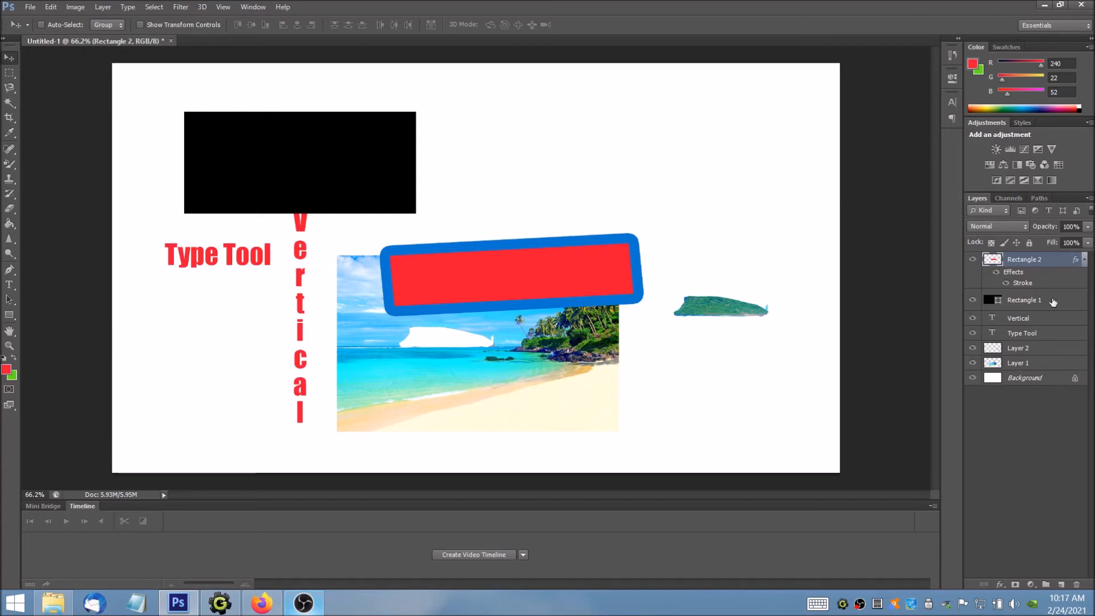
drag(447, 247, 495, 158)
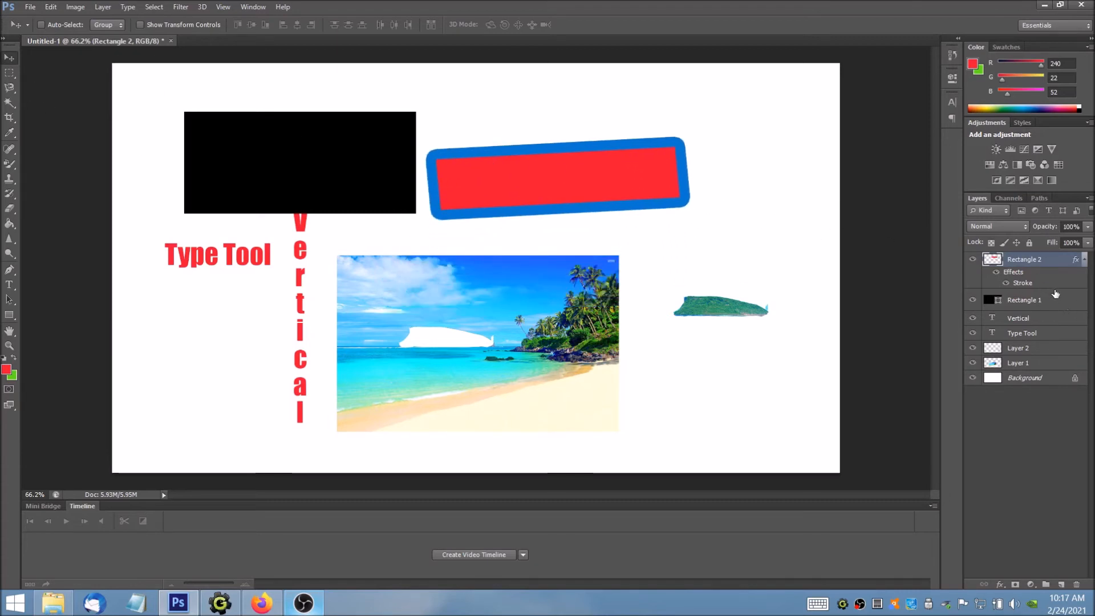
Step: Link the Rectangle 2, Rectangle 1 and Vertical layers and move them together up and to the right
ctrl+click(1045, 305)
ctrl+click(1033, 320)
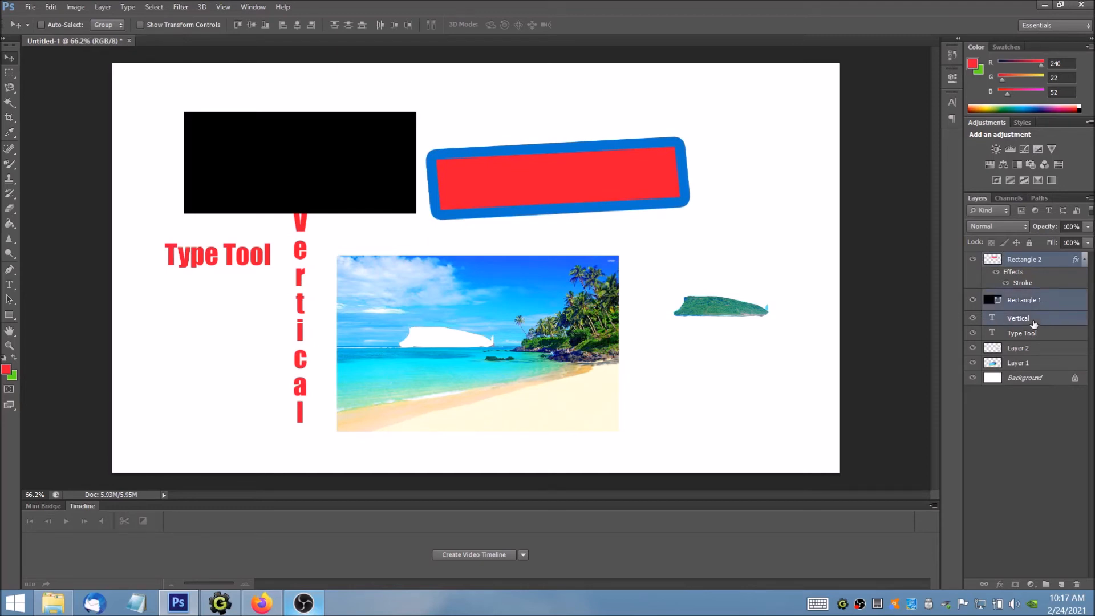
right_click(1024, 316)
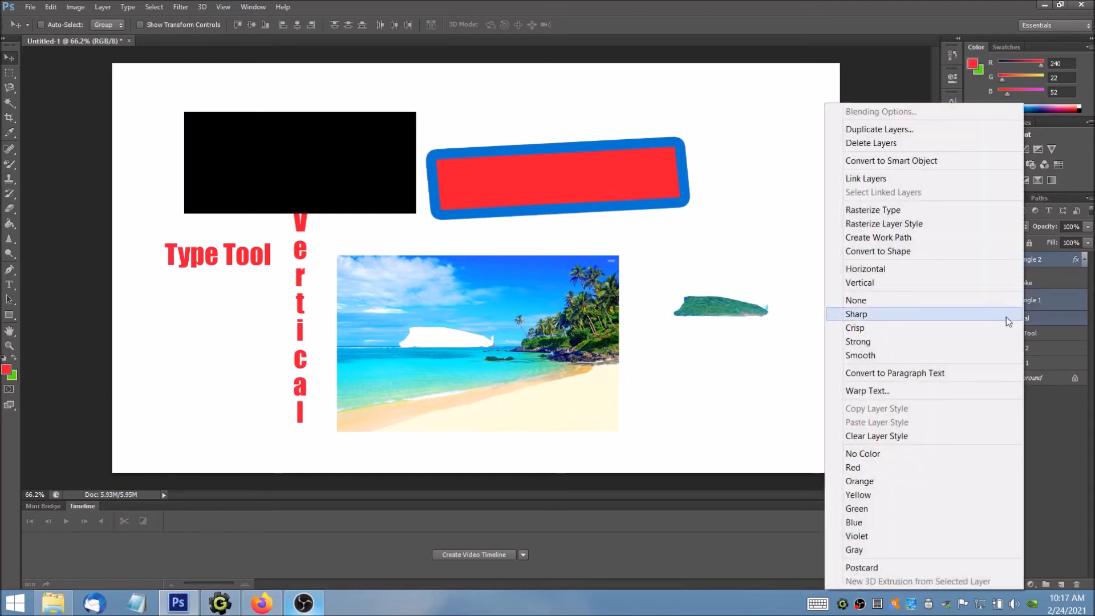
click(878, 179)
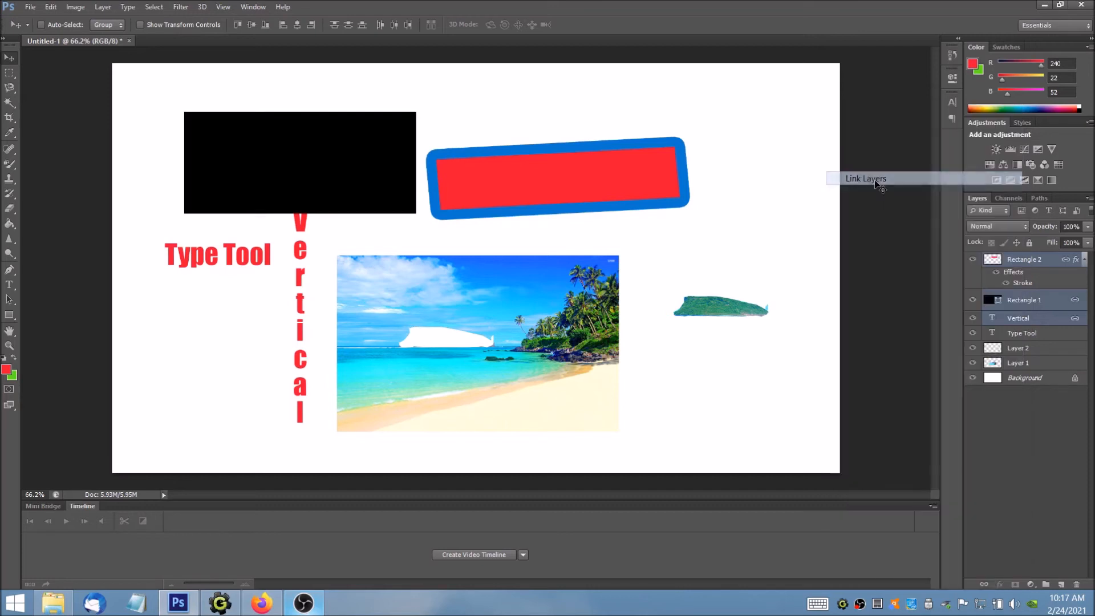
drag(529, 181, 663, 162)
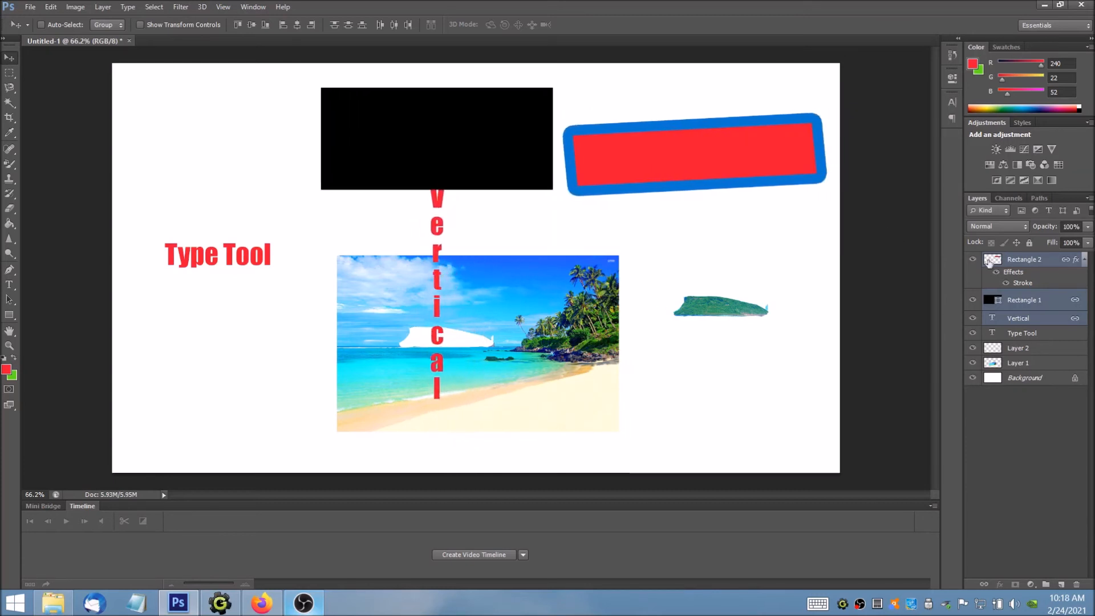
Step: Unlink the three layers and move only the Vertical text between the Type Tool text and the beach photo
right_click(1039, 304)
click(907, 287)
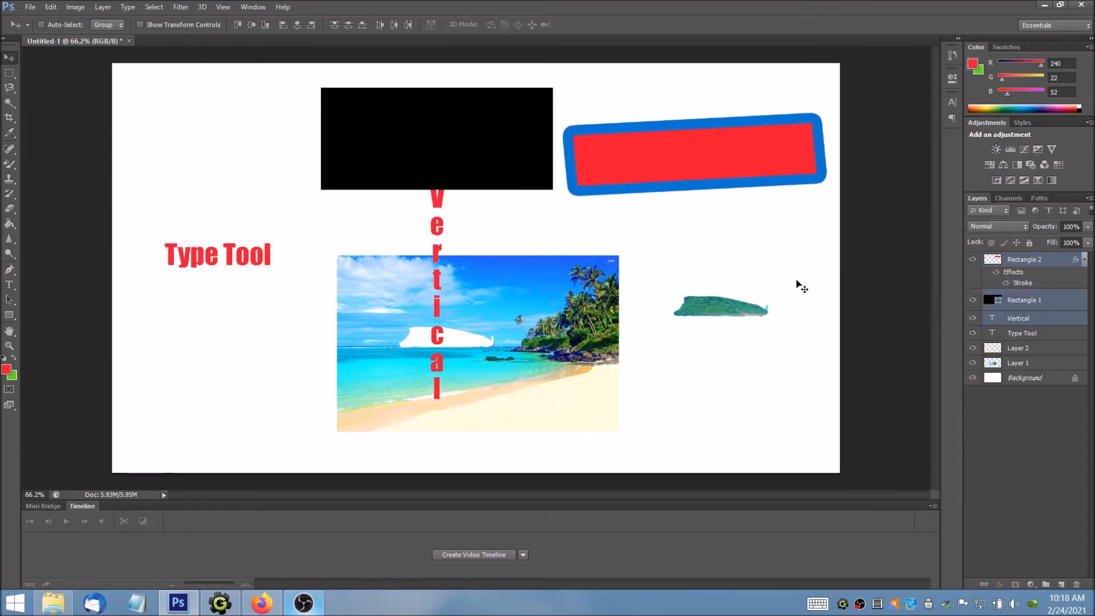
click(1020, 318)
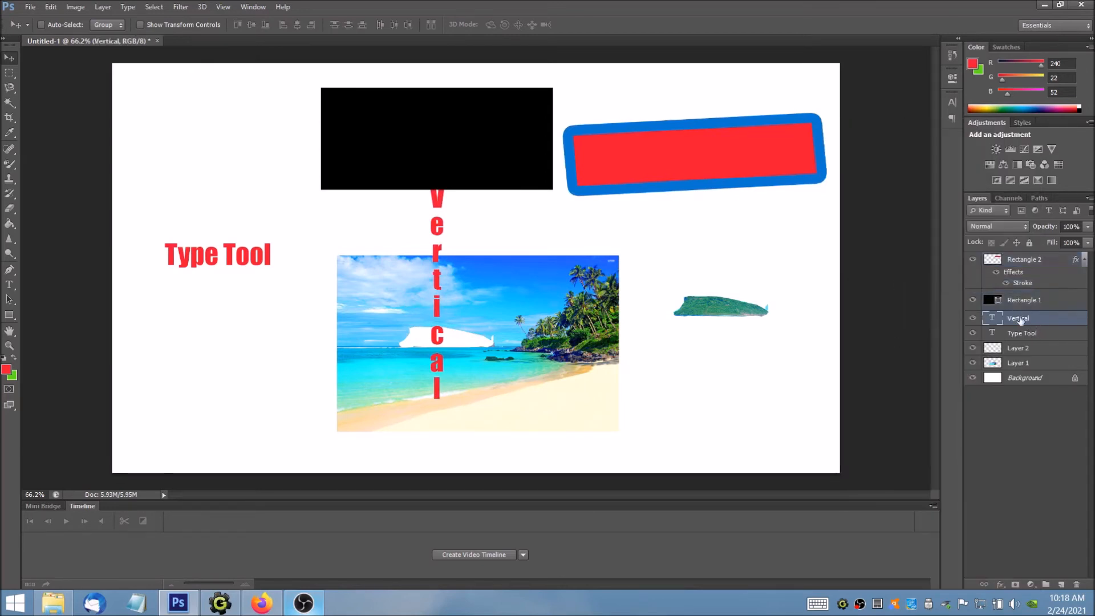
drag(436, 279, 296, 307)
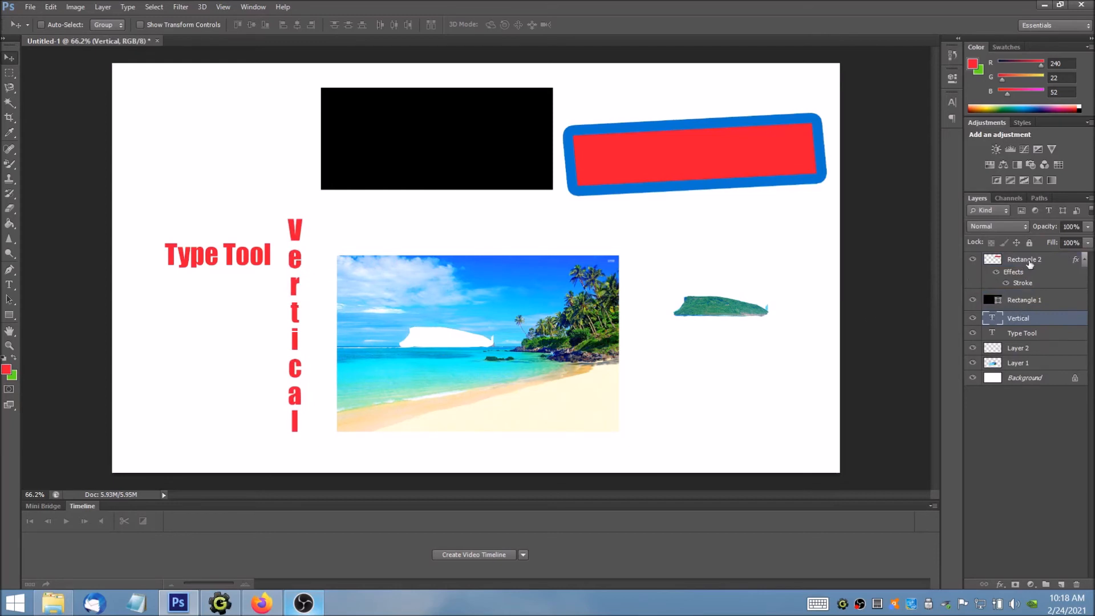
Step: Merge the Rectangle 2, Rectangle 1 and Vertical layers and shift the merged layer slightly down and to the right
ctrl+click(1023, 300)
right_click(1025, 300)
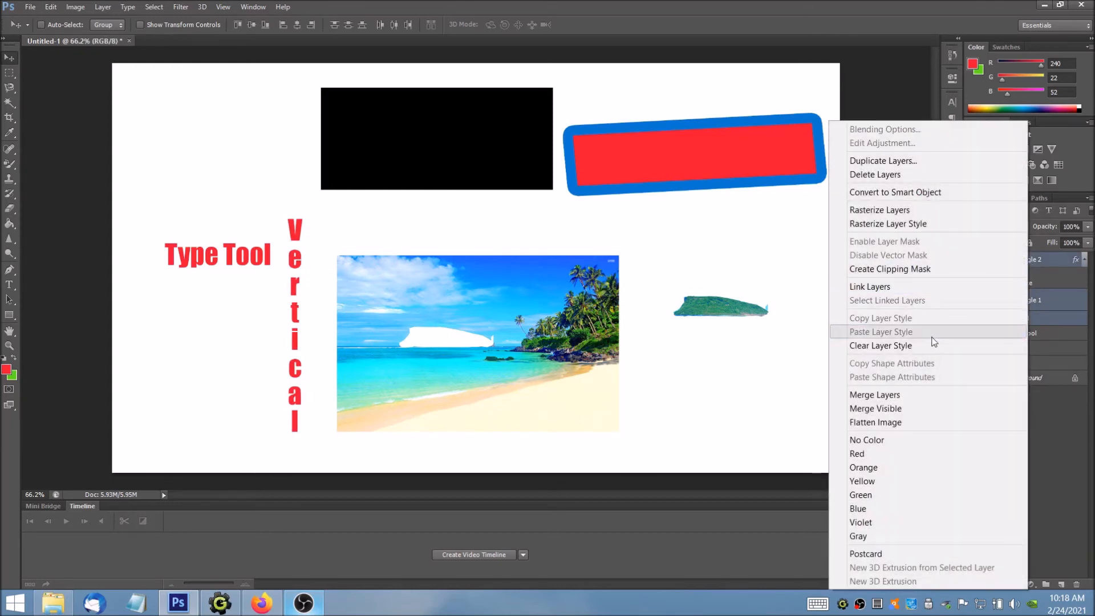
click(878, 394)
mouse_move(716, 172)
mouse_down()
mouse_move(581, 164)
mouse_move(728, 179)
mouse_up()
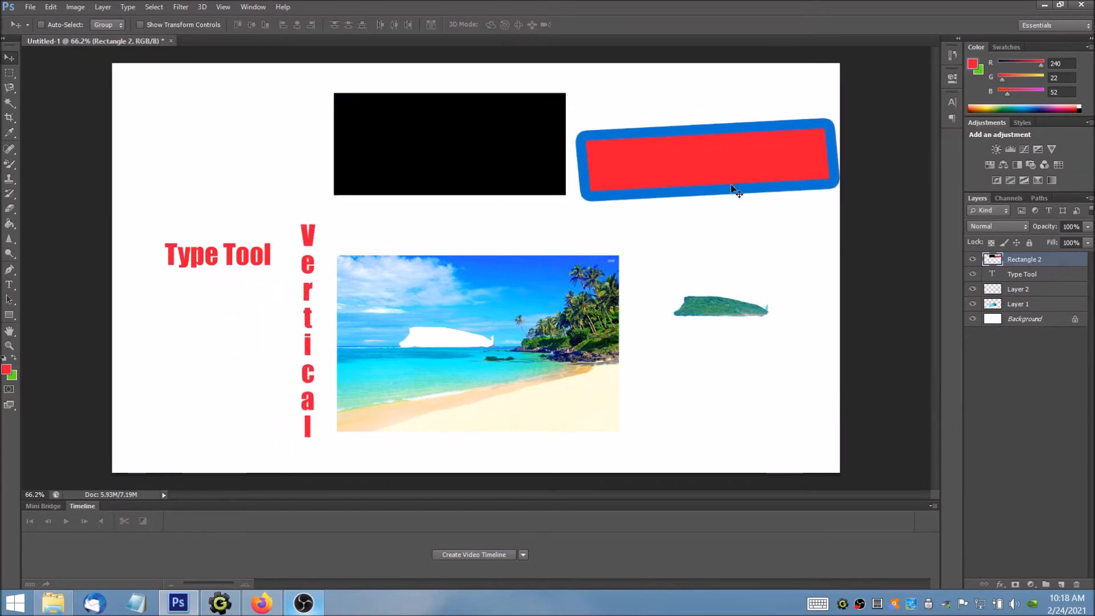
Step: Undo the merged layer's move and the layer merge, and toggle the last history change with Undo
key(ctrl+alt+z)
key(ctrl+alt+z)
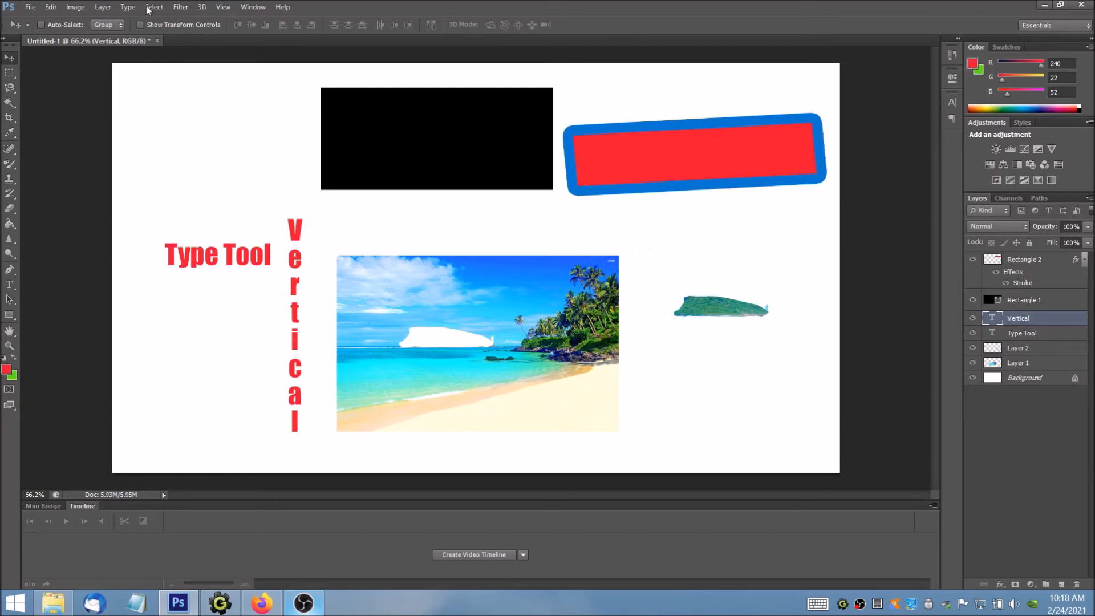
click(51, 7)
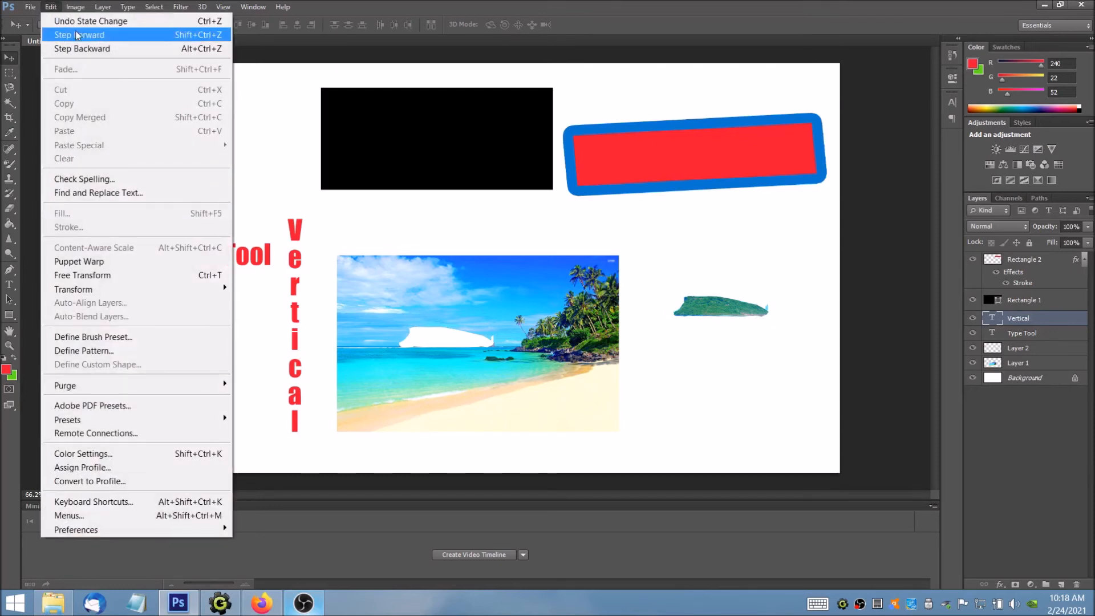
click(207, 26)
key(ctrl+z)
key(ctrl+z)
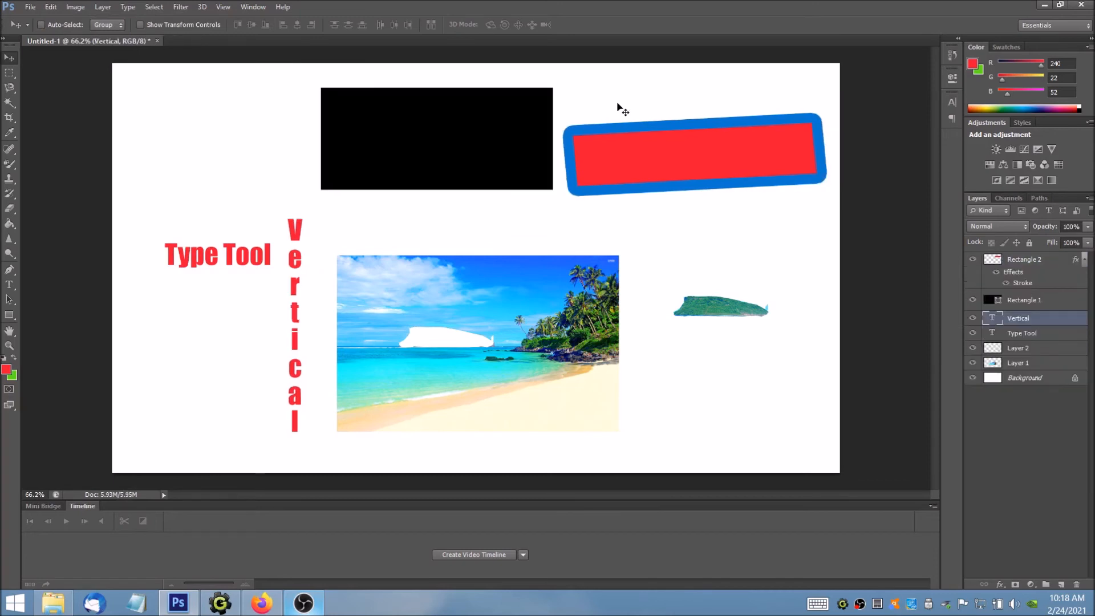
Step: Step forward and backward repeatedly through the layer merge and the merged layer's move
key(ctrl+shift+z)
key(ctrl+shift+z)
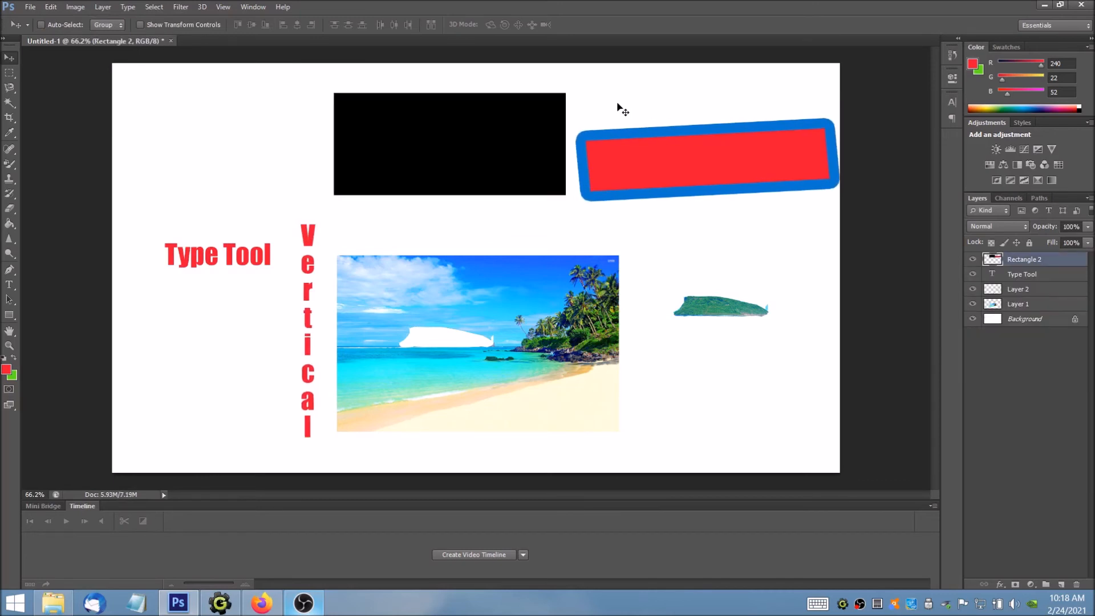
key(ctrl+alt+z)
key(ctrl+alt+z)
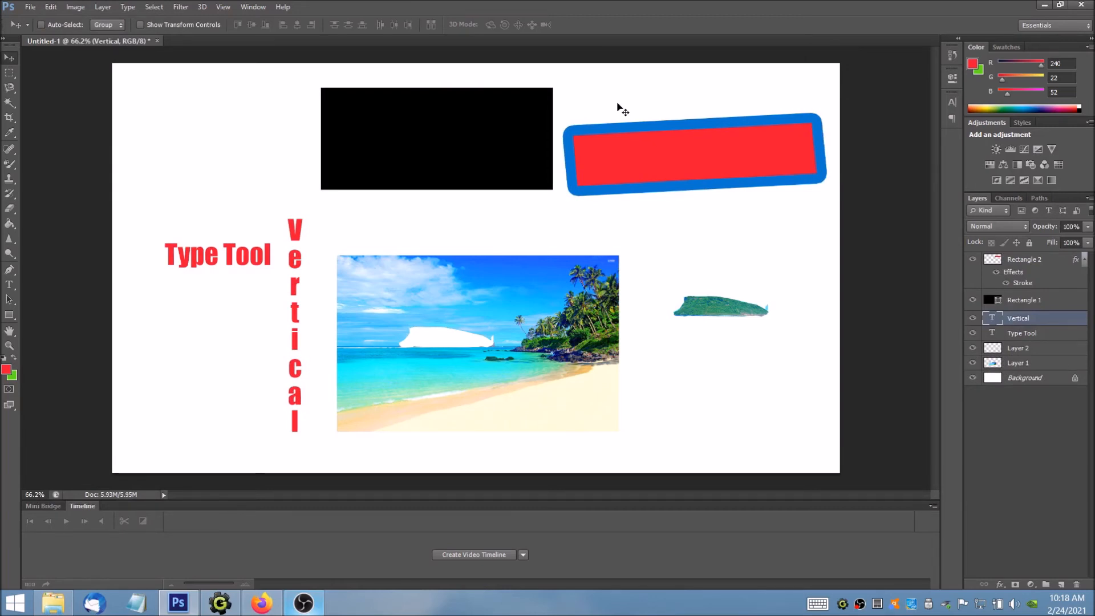
key(ctrl+shift+z)
key(ctrl+shift+z)
key(ctrl+alt+z)
key(ctrl+alt+z)
key(ctrl+shift+z)
key(ctrl+shift+z)
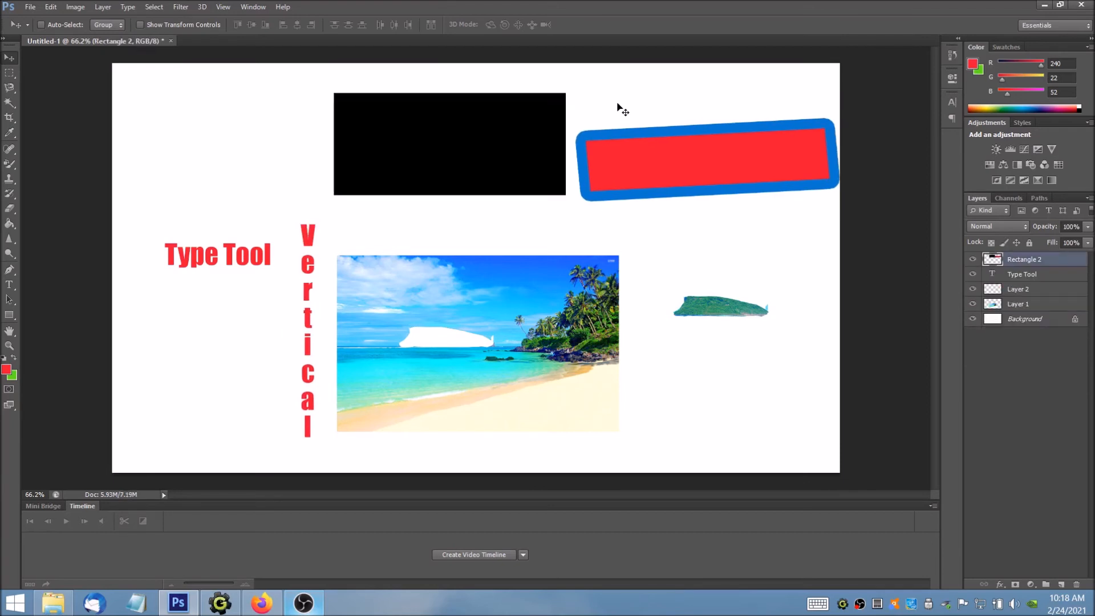
key(ctrl+alt+z)
key(ctrl+alt+z)
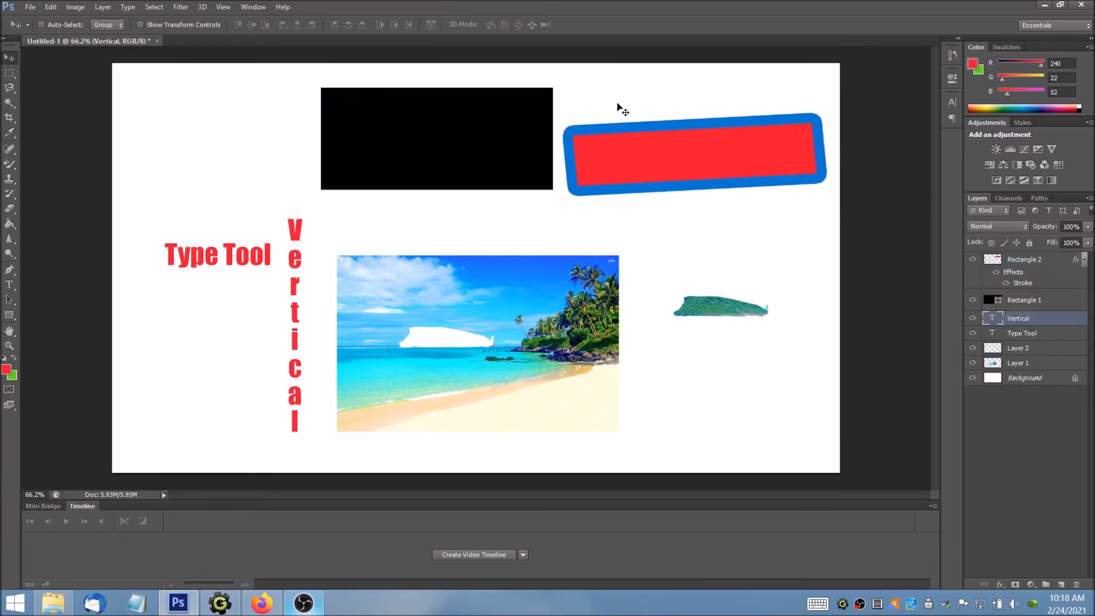
key(ctrl+shift+z)
key(ctrl+shift+z)
key(ctrl+alt+z)
key(ctrl+alt+z)
Step: Step backward through the history to the state before the island is cut out of the beach photo
click(50, 7)
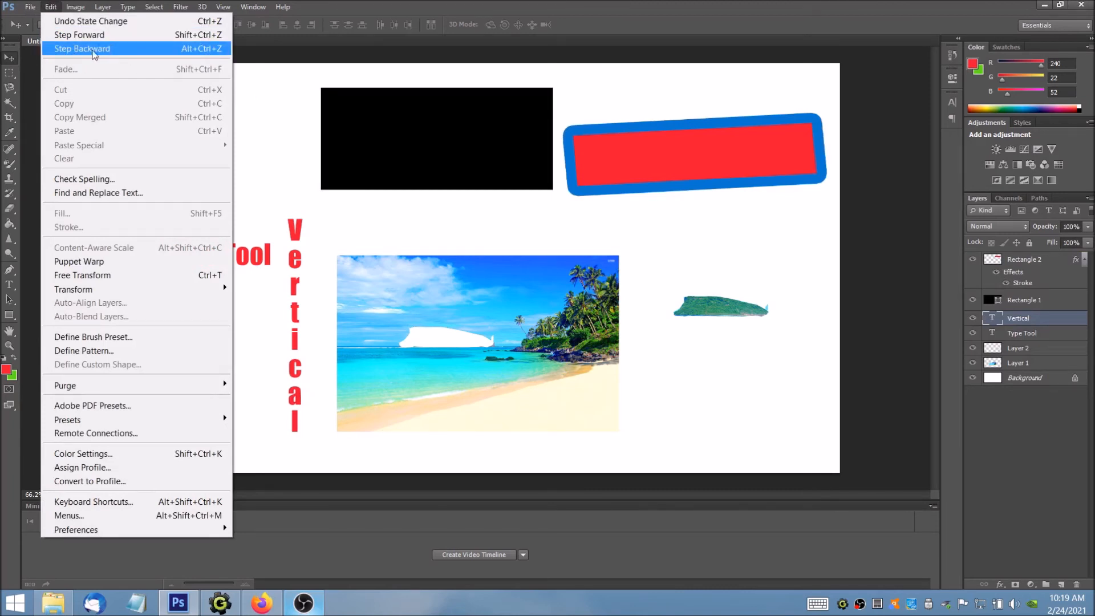
click(577, 1)
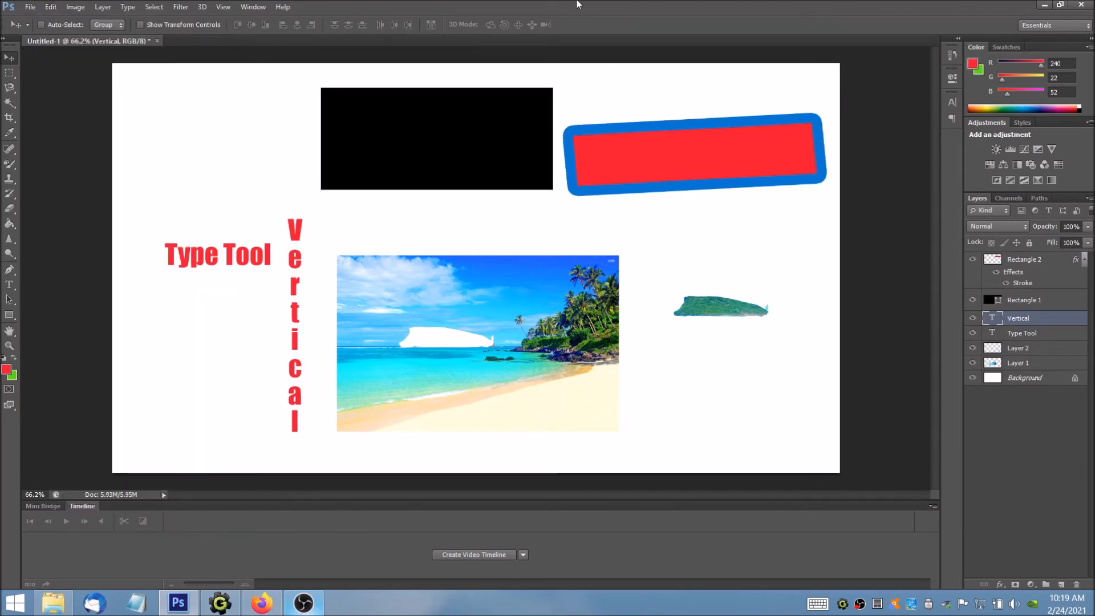
key(ctrl+alt+z)
key(ctrl+alt+z)
key(ctrl+alt+z)
key(ctrl+alt+z)
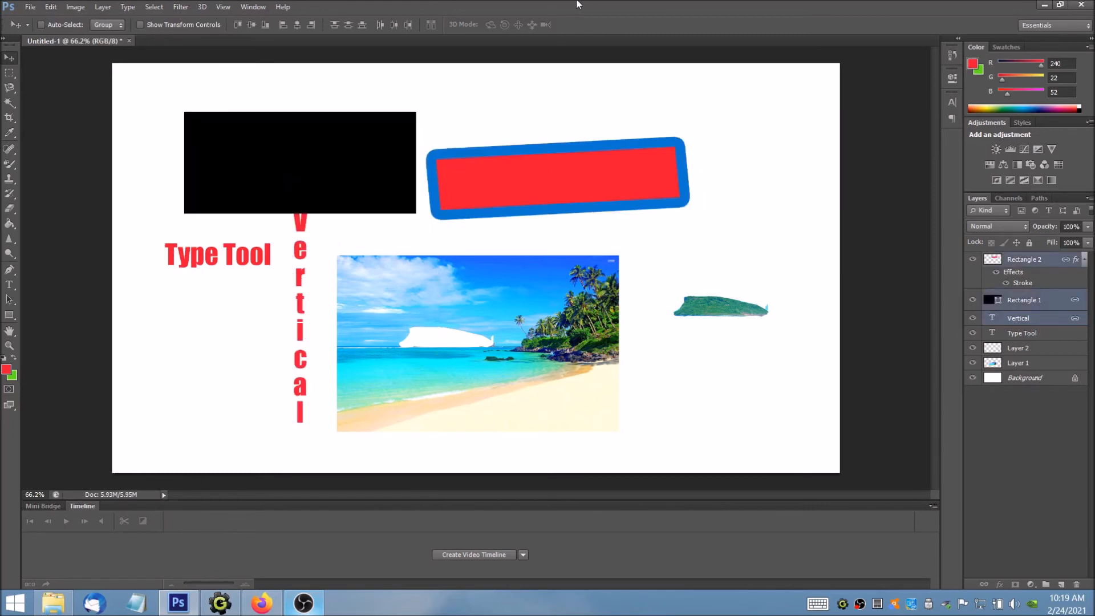
key(ctrl+alt+z)
key(ctrl+alt+z)
key(ctrl+alt+z)
key(ctrl+alt+z)
key(ctrl+alt+z)
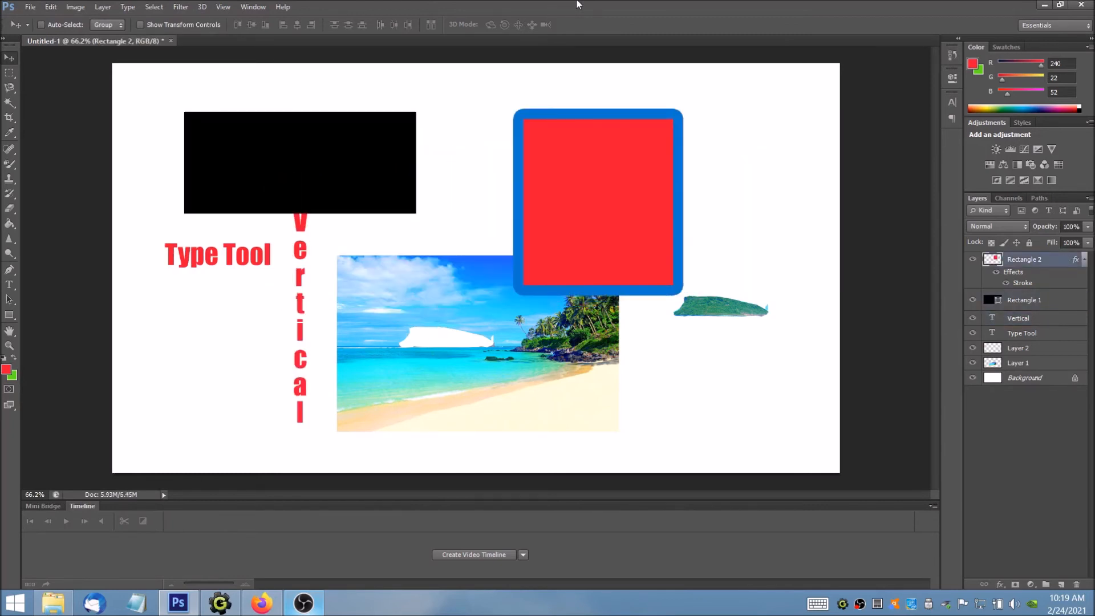
key(ctrl+alt+z)
key(ctrl+alt+z)
key(ctrl+alt+z)
key(ctrl+alt+z)
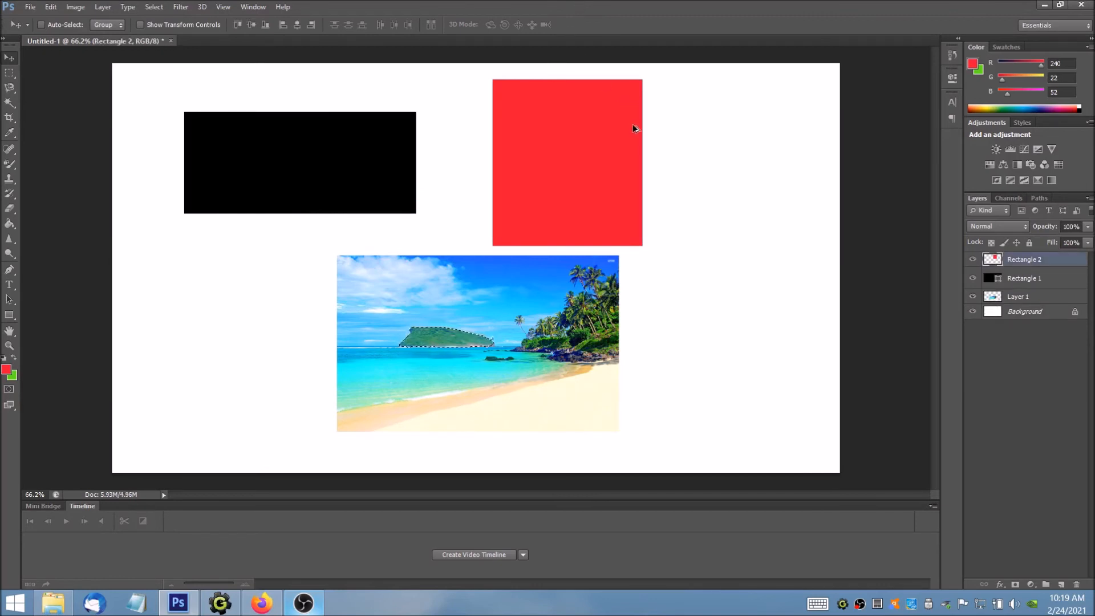
Step: Step forward through the history to the merged and shifted Rectangle 2 layer
key(ctrl+shift+z)
key(ctrl+shift+z)
key(ctrl+shift+z)
key(ctrl+shift+z)
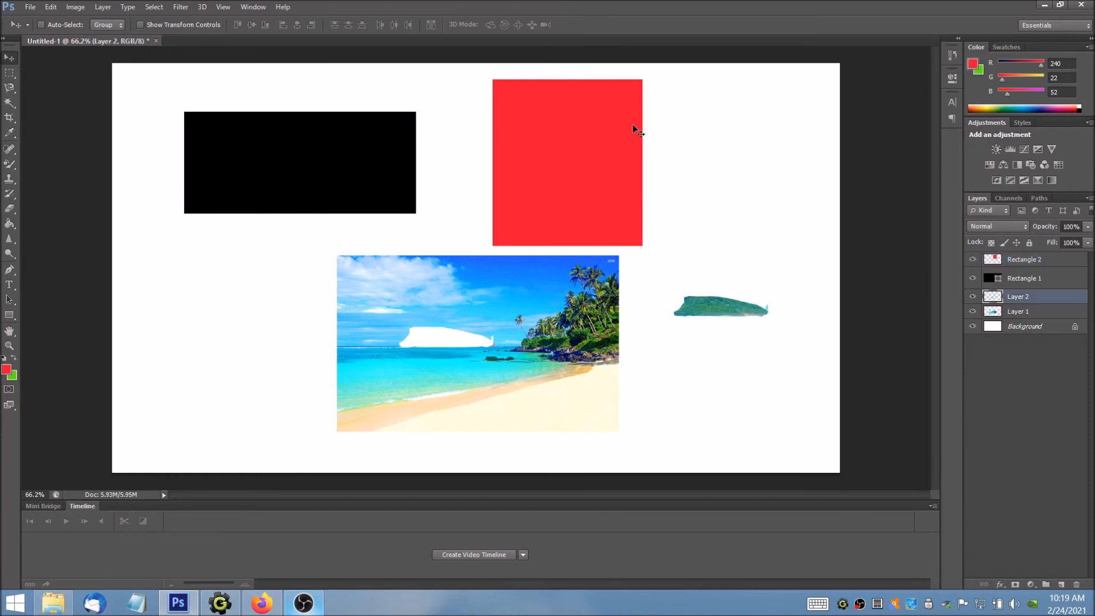
key(ctrl+shift+z)
key(ctrl+shift+z)
key(ctrl+shift+z)
key(ctrl+shift+z)
key(ctrl+shift+z)
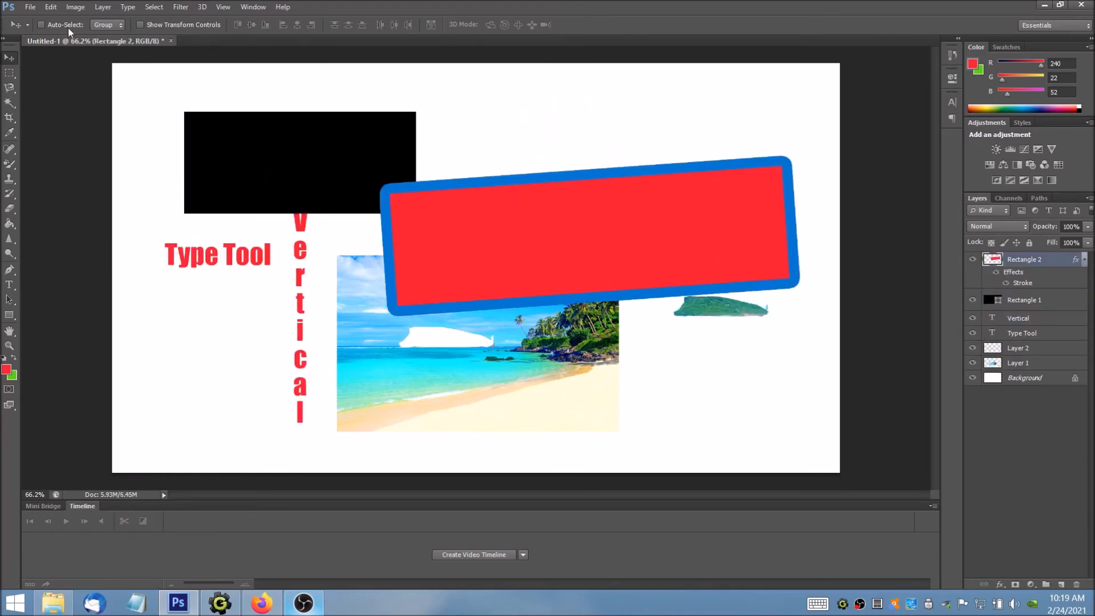
key(ctrl+shift+z)
key(ctrl+shift+z)
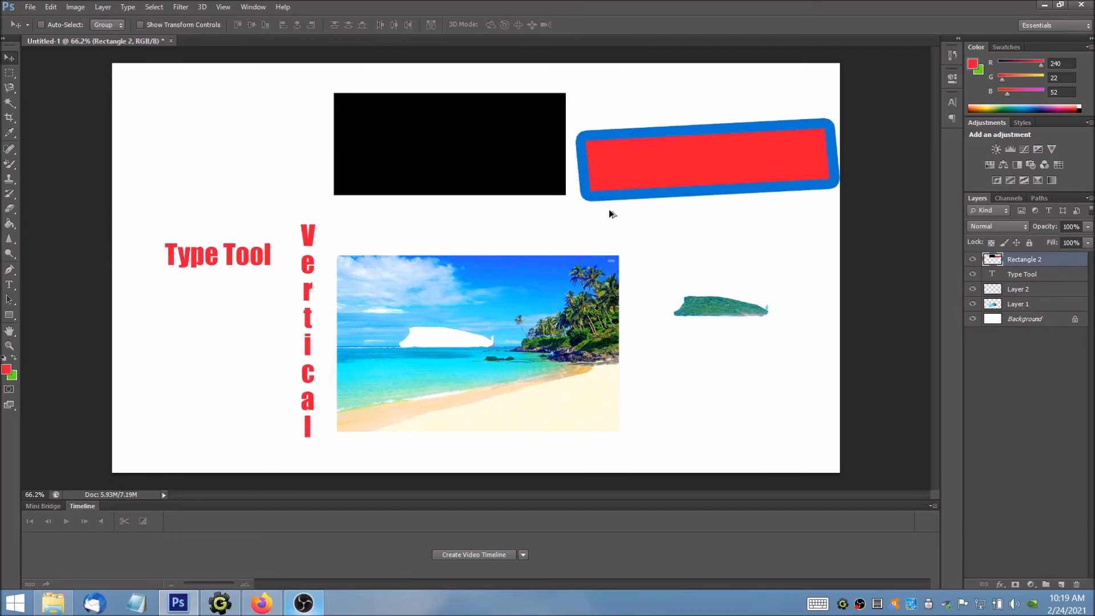
Step: Step backward through the history, past the layer merge, stroke and text changes, to the state with the island still selected in the beach photo
key(ctrl+alt+z)
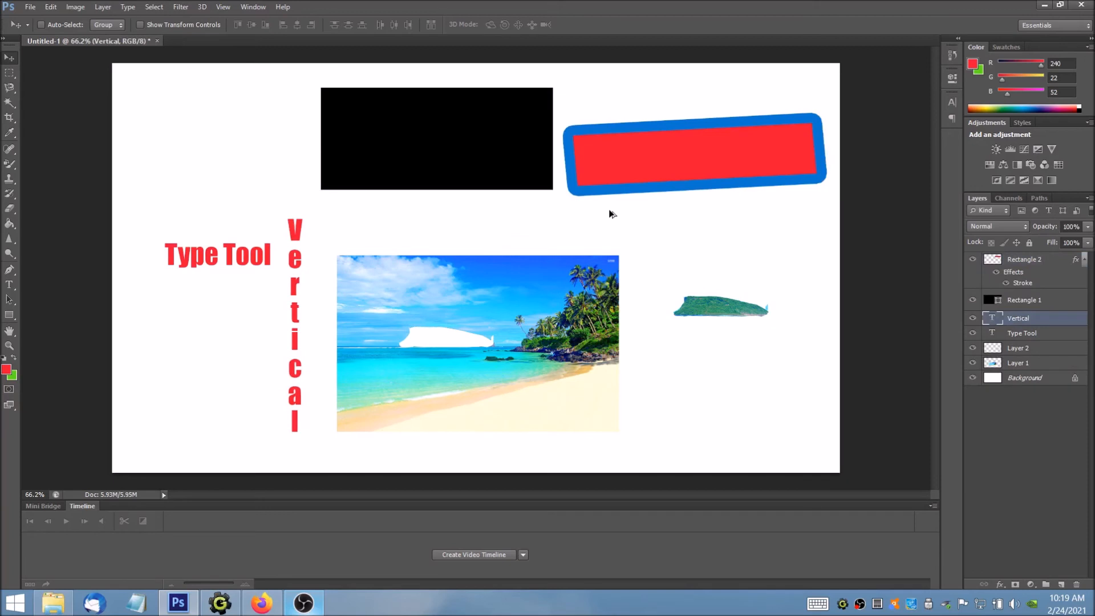
key(ctrl+shift+z)
key(ctrl+shift+z)
key(ctrl+shift+z)
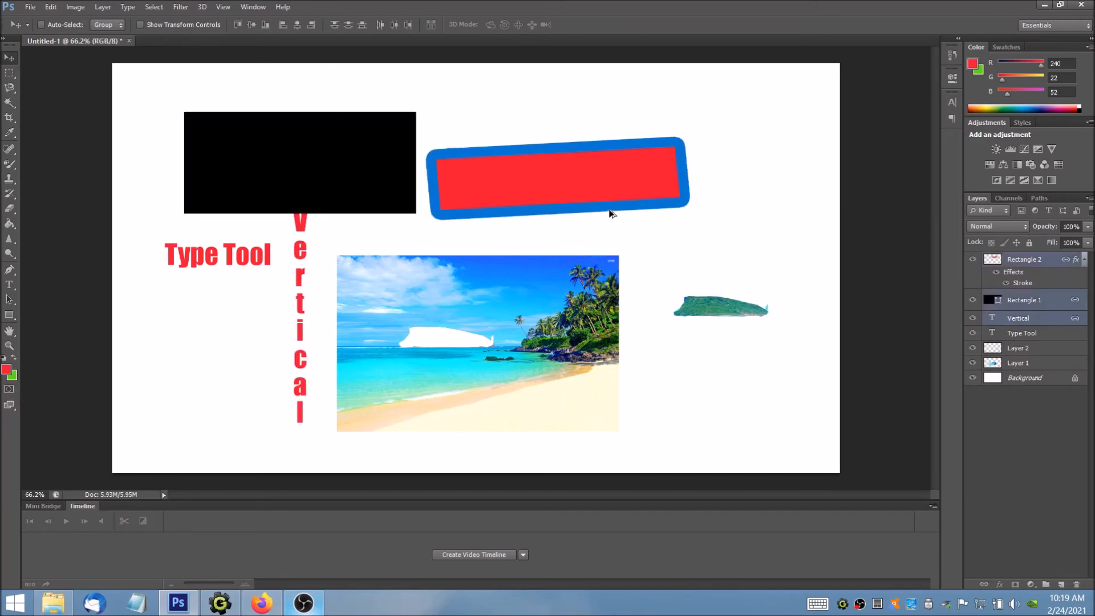
key(ctrl+alt+z)
key(ctrl+alt+z)
key(ctrl+alt+z)
key(ctrl+alt+z)
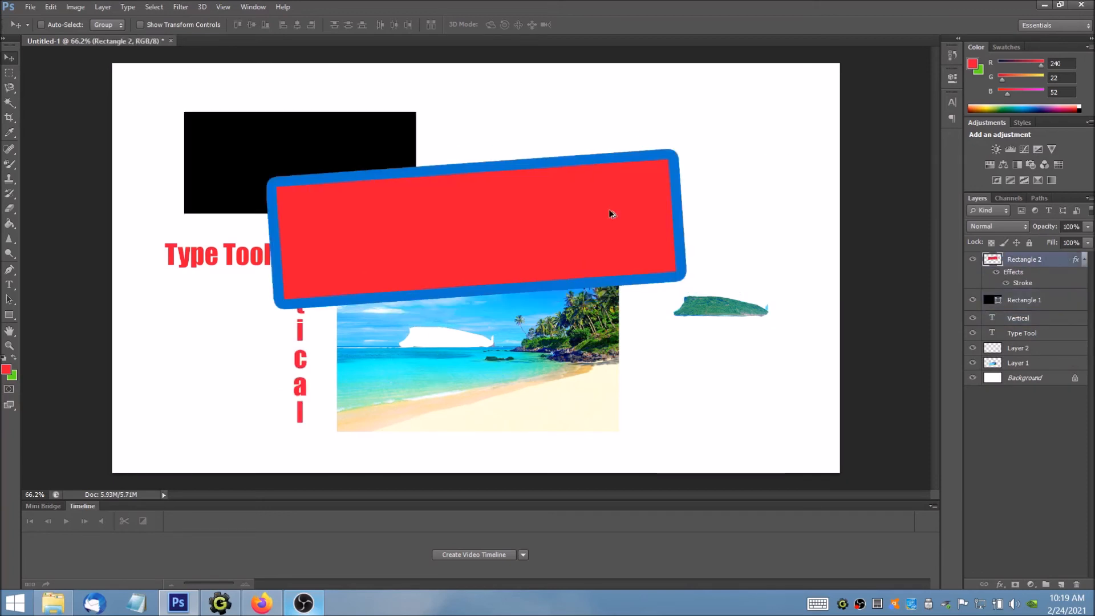
key(ctrl+alt+z)
key(ctrl+alt+z)
key(ctrl+alt+z)
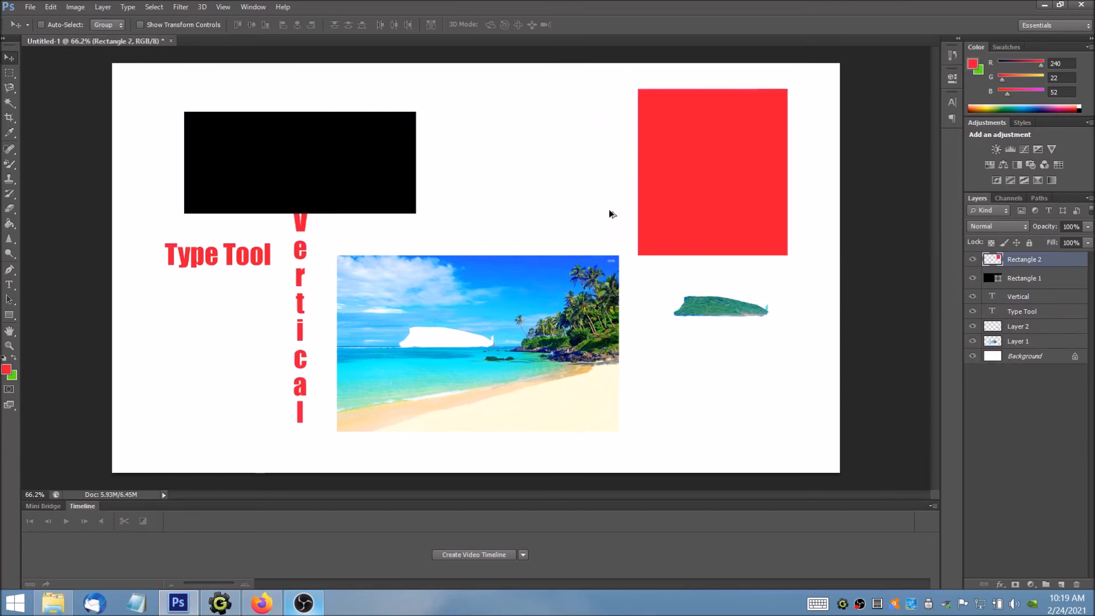
key(ctrl+alt+z)
key(ctrl+alt+z)
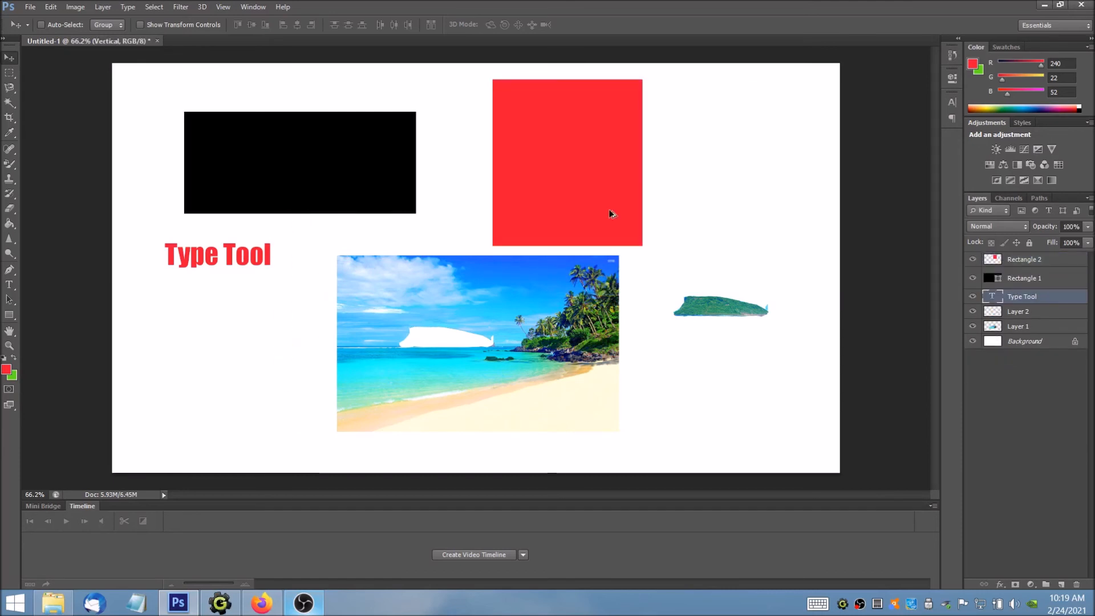
key(ctrl+alt+z)
key(ctrl+alt+z)
key(ctrl+alt+z)
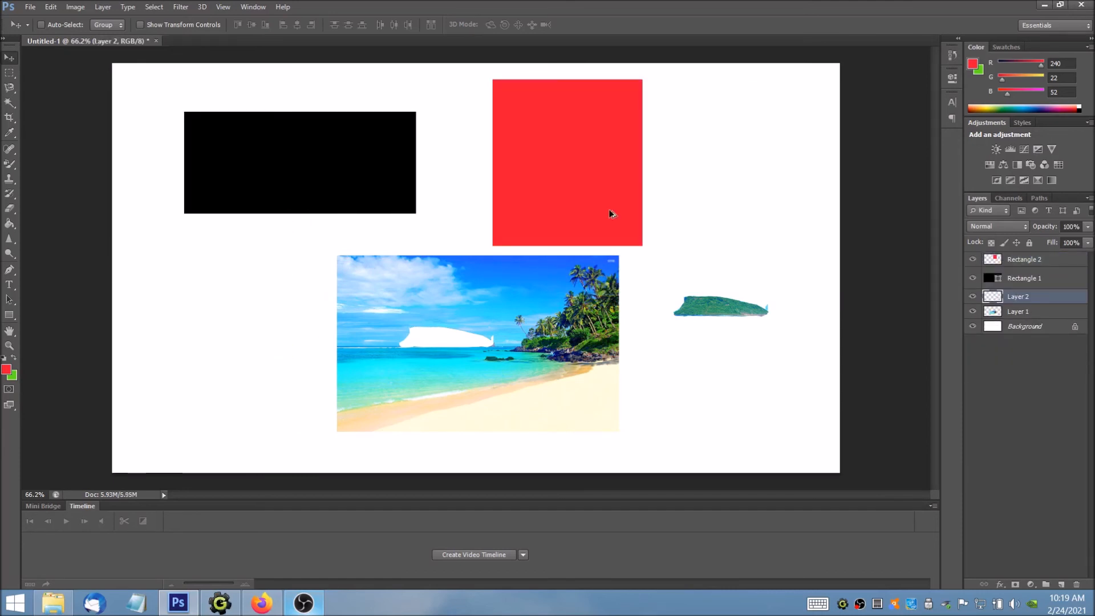
key(ctrl+alt+z)
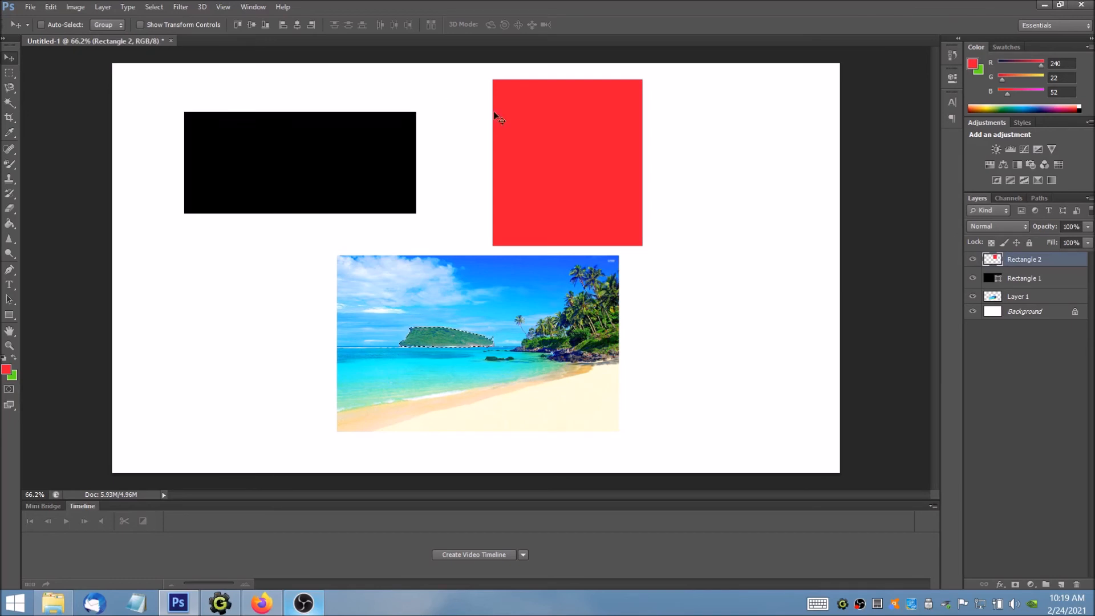
Step: Step forward through the history to the merged and moved Rectangle 2 layer, and check the shortcuts of the history commands
key(ctrl+shift+z)
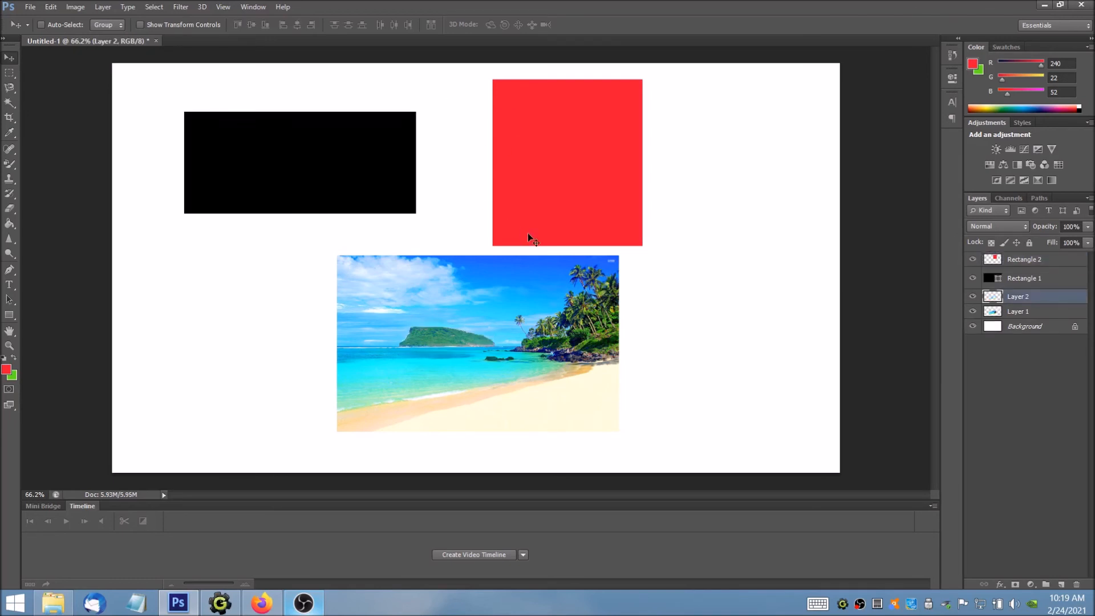
key(ctrl+shift+z)
key(ctrl+shift+z)
key(ctrl+shift+z)
key(ctrl+shift+z)
key(ctrl+shift+z)
key(ctrl+shift+z)
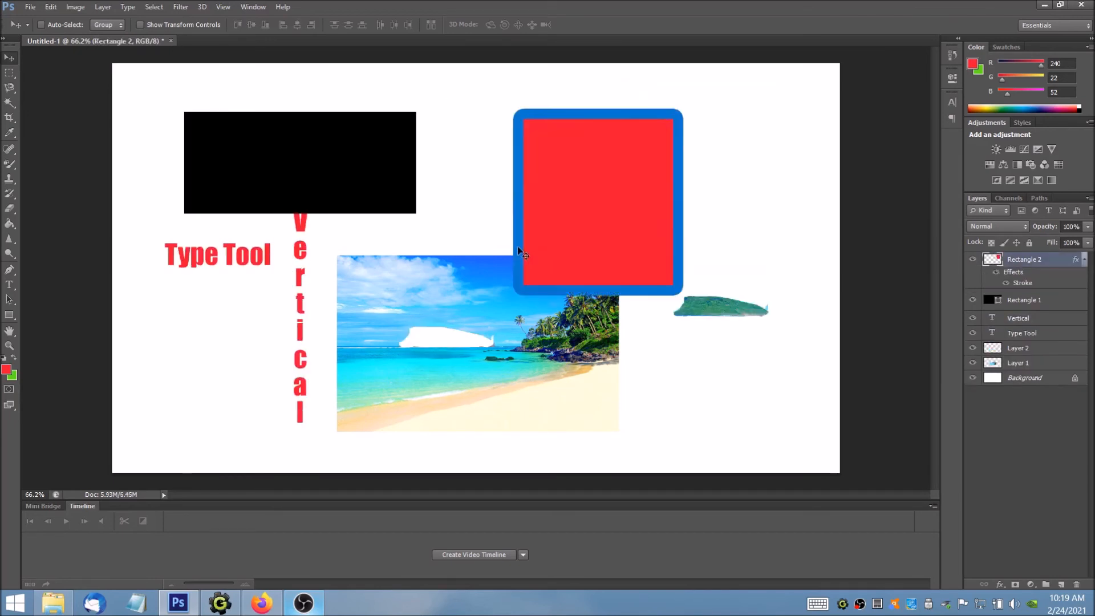
key(ctrl+shift+z)
key(ctrl+shift+z)
key(ctrl+shift+z)
key(ctrl+shift+z)
key(ctrl+shift+z)
key(ctrl+shift+z)
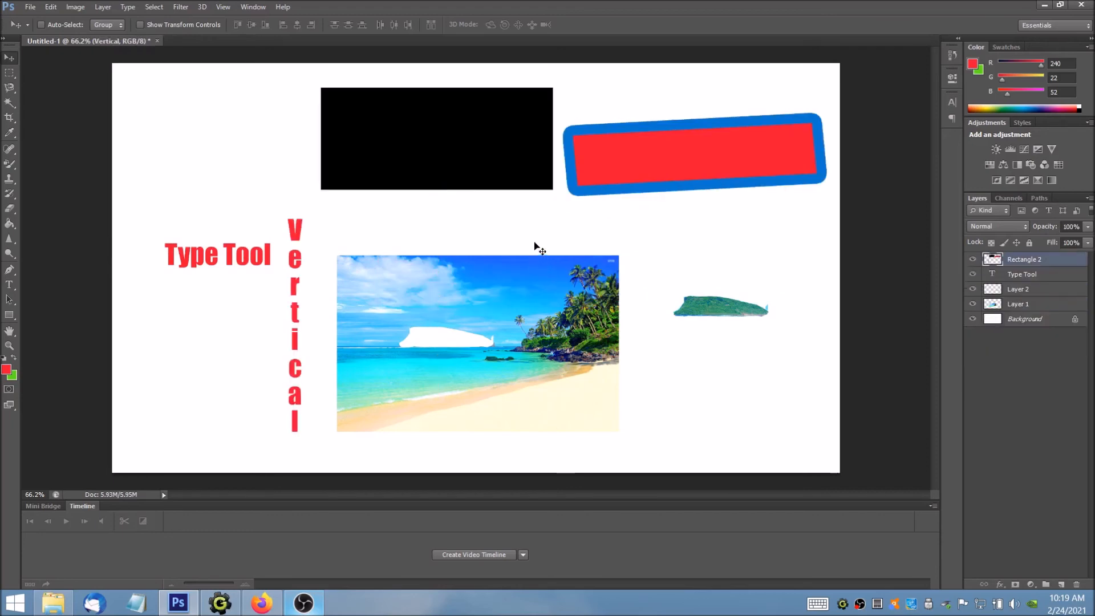
click(50, 8)
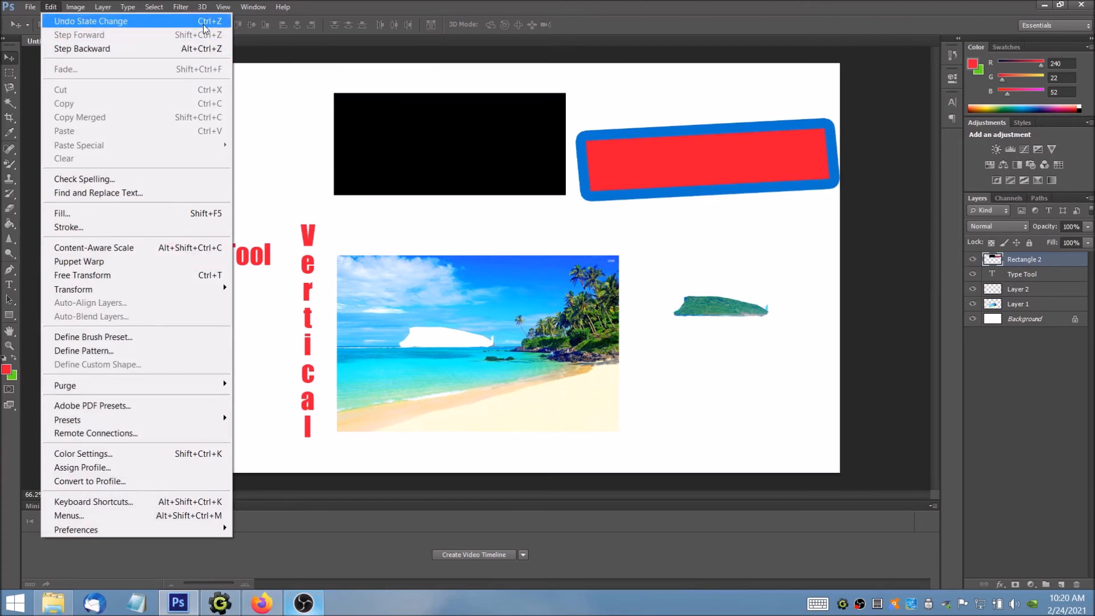
click(391, 5)
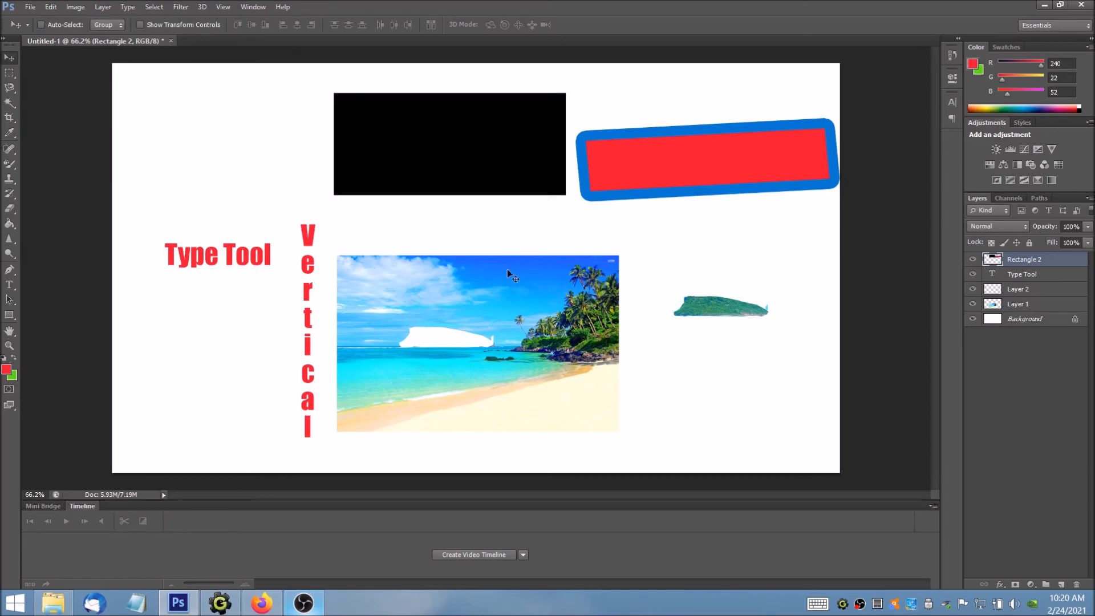
Step: Move the merged Rectangle 2 layer slightly, and step backward through the history to the state before the layers are merged
mouse_move(641, 147)
mouse_down()
mouse_move(638, 126)
mouse_move(655, 160)
mouse_up()
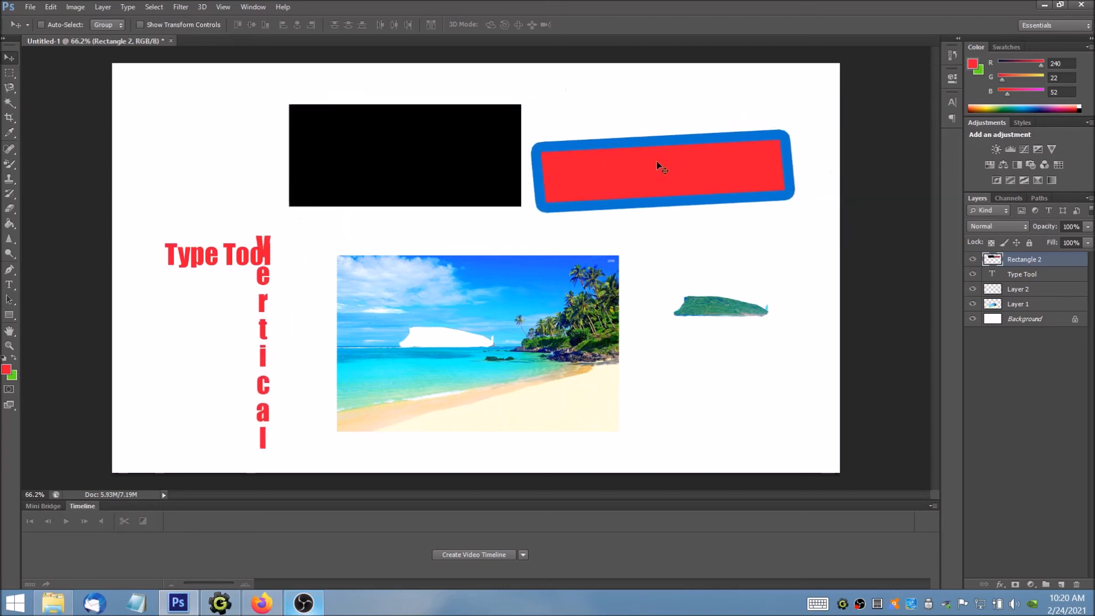
right_click(1053, 262)
click(1054, 263)
key(ctrl+alt+z)
key(ctrl+alt+z)
key(ctrl+alt+z)
Step: Select the Rectangle 2 layer and move the red rectangle with the blue stroke slightly upward on the canvas
click(1057, 260)
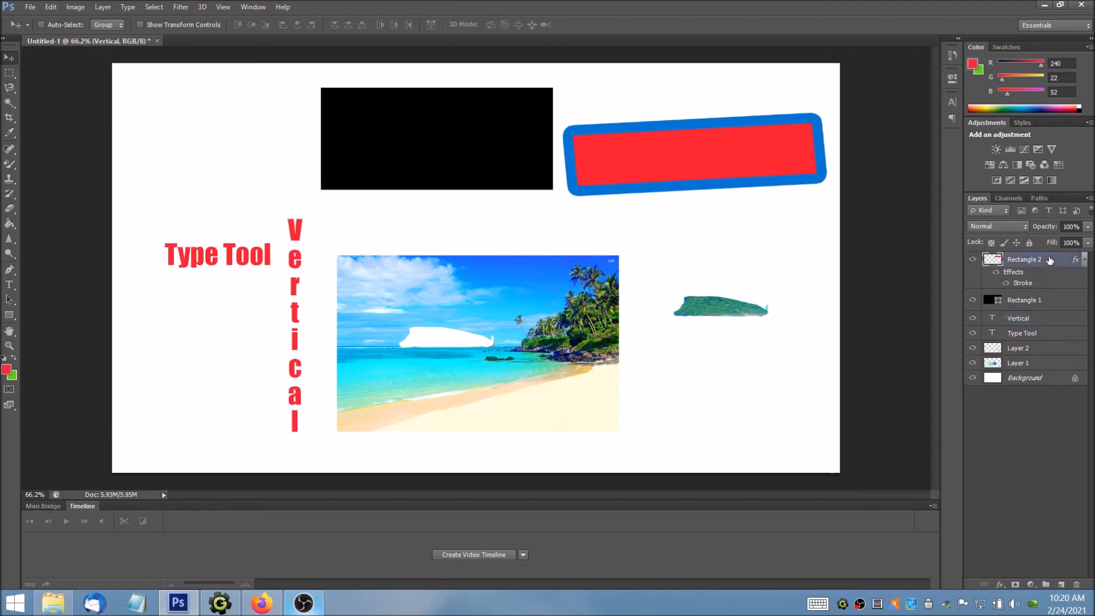
mouse_move(724, 137)
mouse_down()
mouse_move(729, 151)
mouse_move(718, 128)
mouse_up()
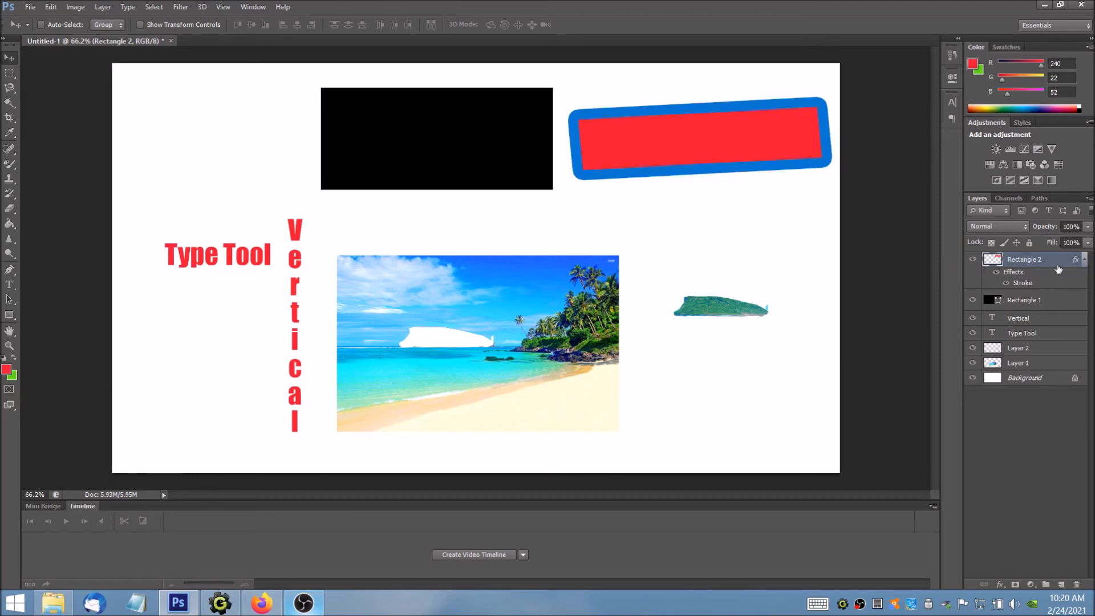
Step: Try lower Fill values on the Rectangle 2 layer, including 28% and 51%, and return the Fill to 100%
click(1087, 242)
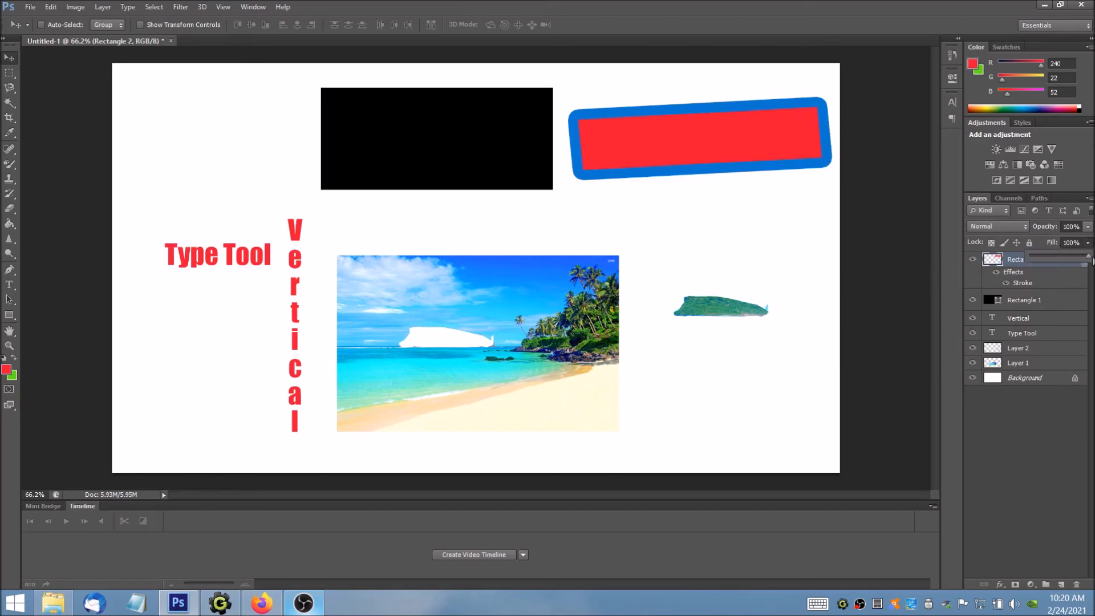
drag(1083, 256, 1020, 263)
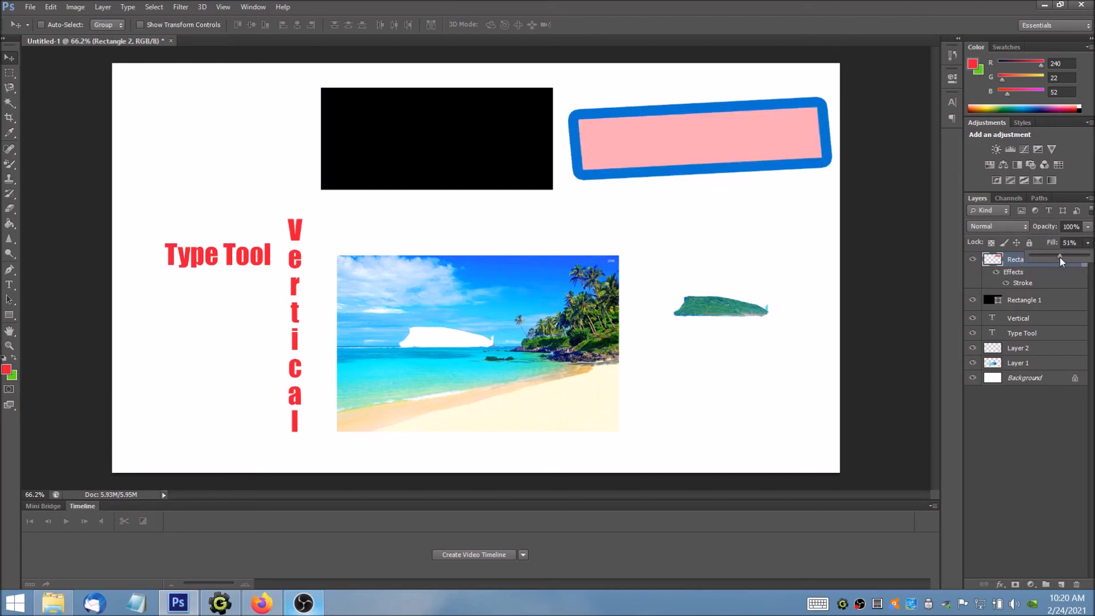
drag(1059, 257, 1061, 255)
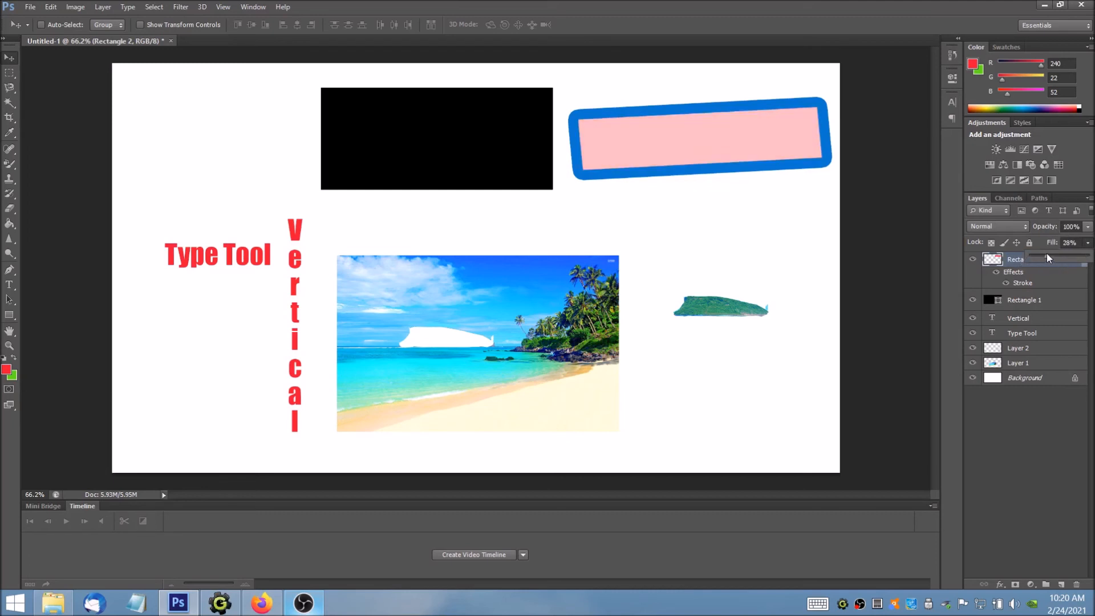
mouse_move(1045, 260)
mouse_down()
mouse_move(1032, 254)
mouse_move(1056, 255)
mouse_up()
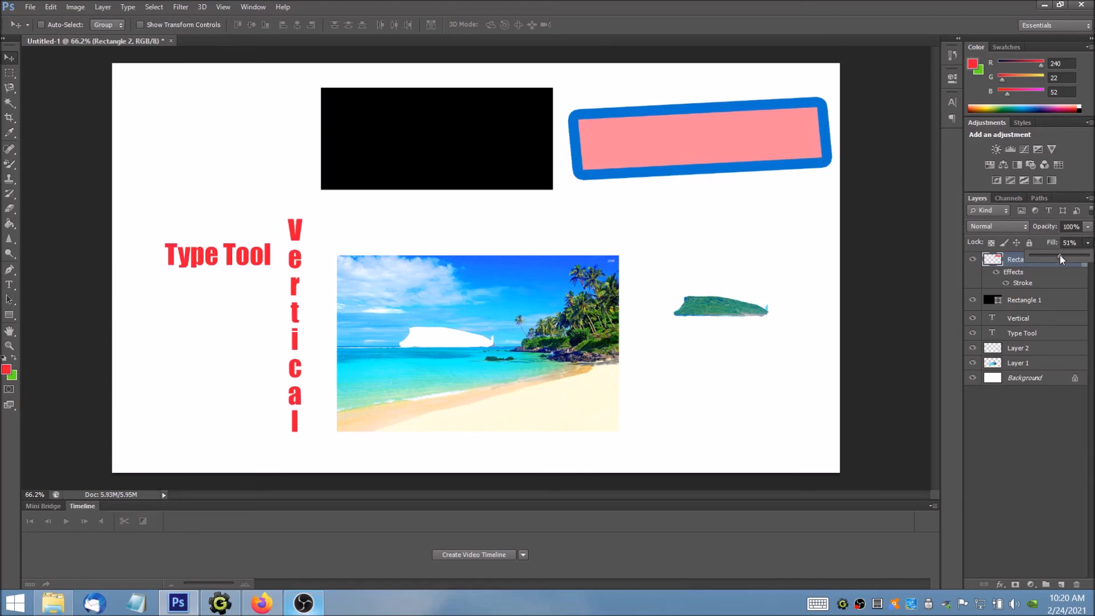
drag(1051, 255, 1087, 255)
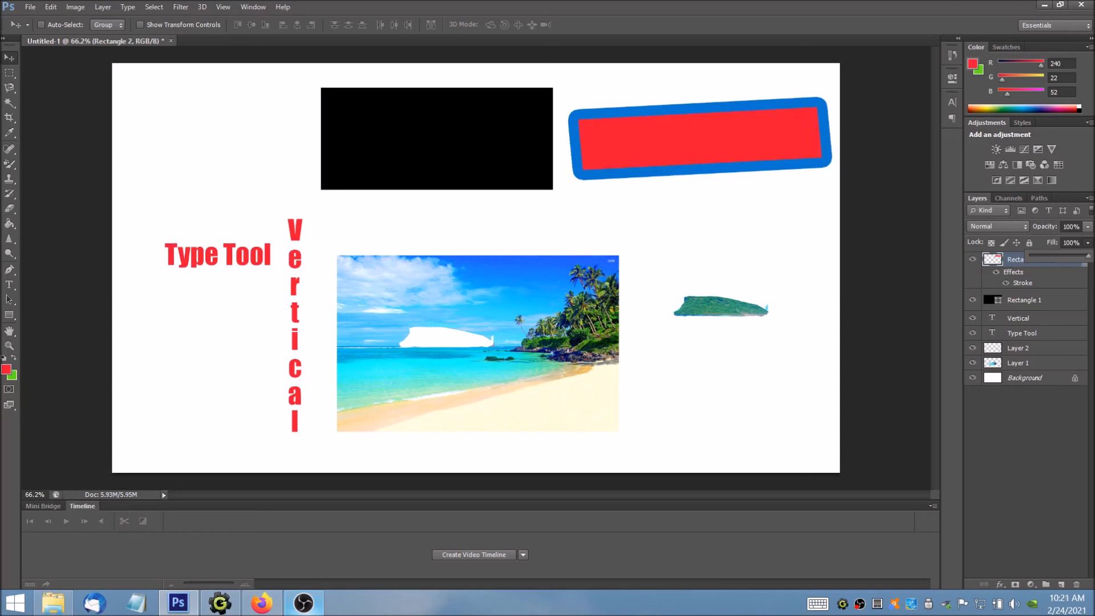
Step: Try out the Opacity setting of the Rectangle 2 layer and leave it at 100%, with its effects list expanded
click(1087, 226)
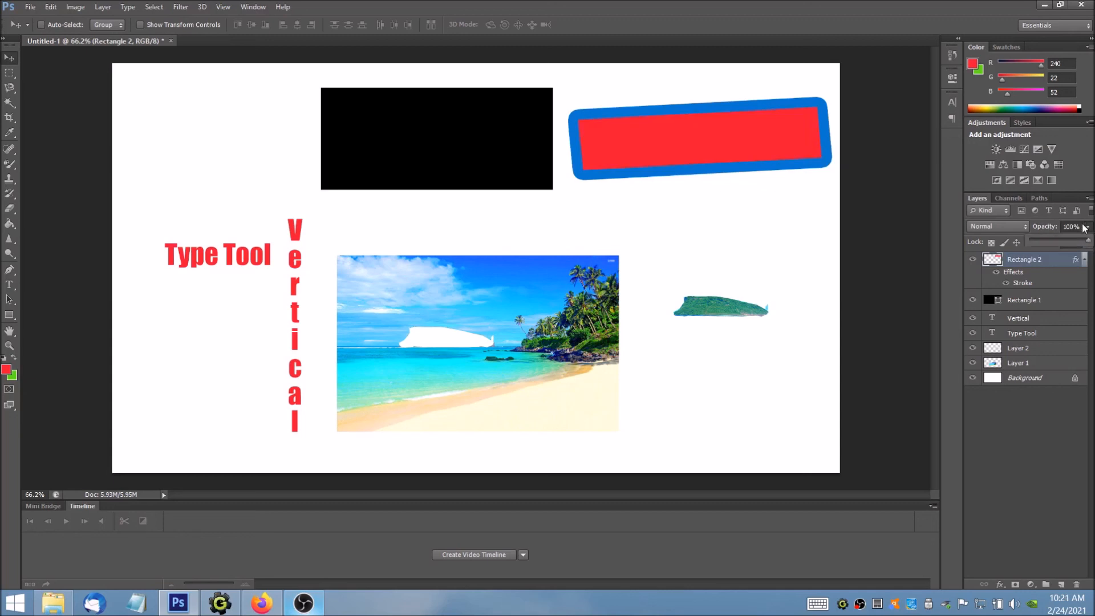
mouse_move(1089, 243)
mouse_down()
mouse_move(1017, 245)
mouse_move(1090, 242)
mouse_up()
click(1083, 258)
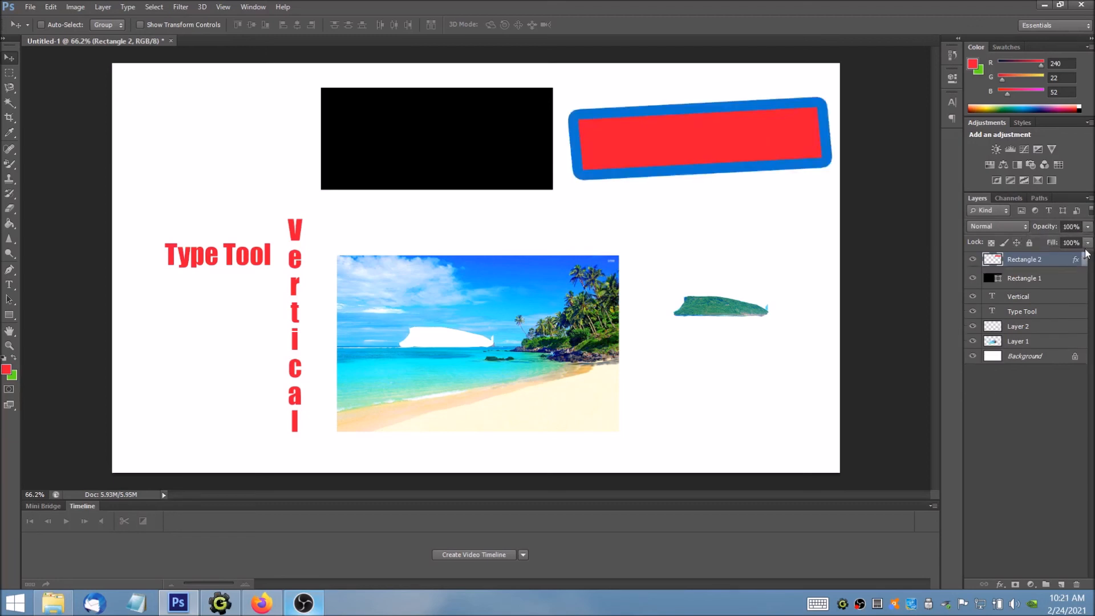
click(1083, 259)
Step: Lower the Rectangle 2 layer's Fill until only the blue stroke shows, and restore the Fill to 100%
click(1087, 243)
drag(1086, 256, 1006, 259)
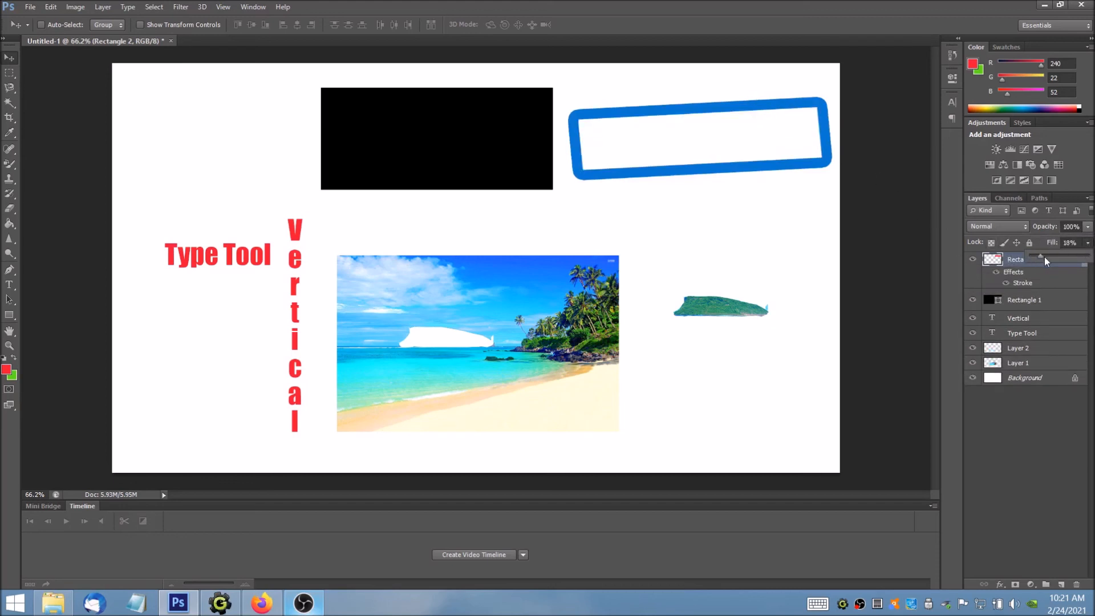
drag(1087, 261, 1090, 257)
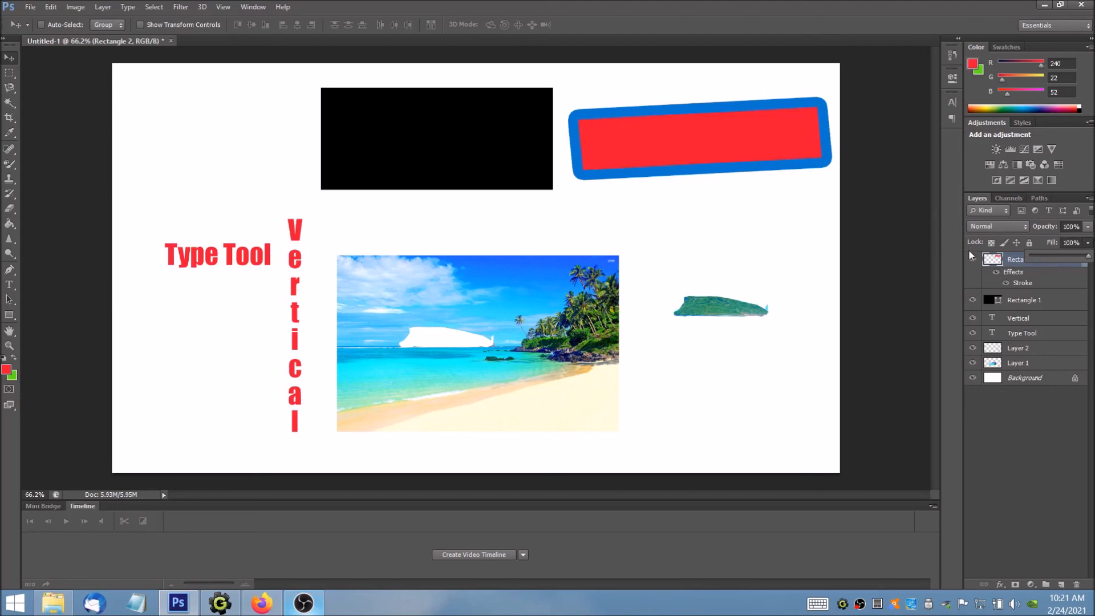
Step: Start saving a copy of the document to the Desktop with the file name Name and the JPEG format
click(31, 7)
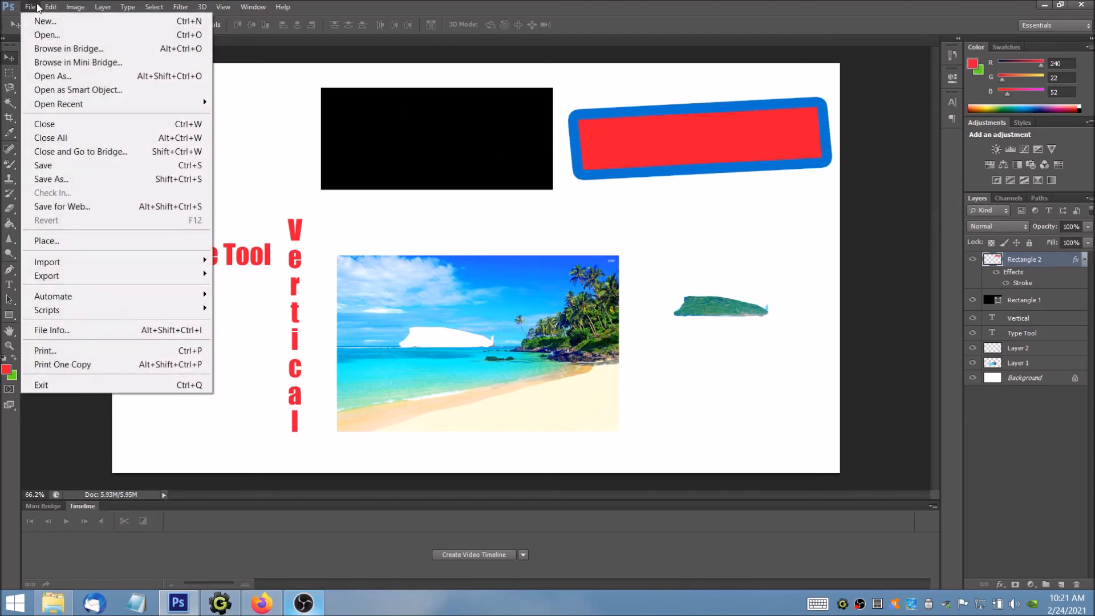
click(68, 178)
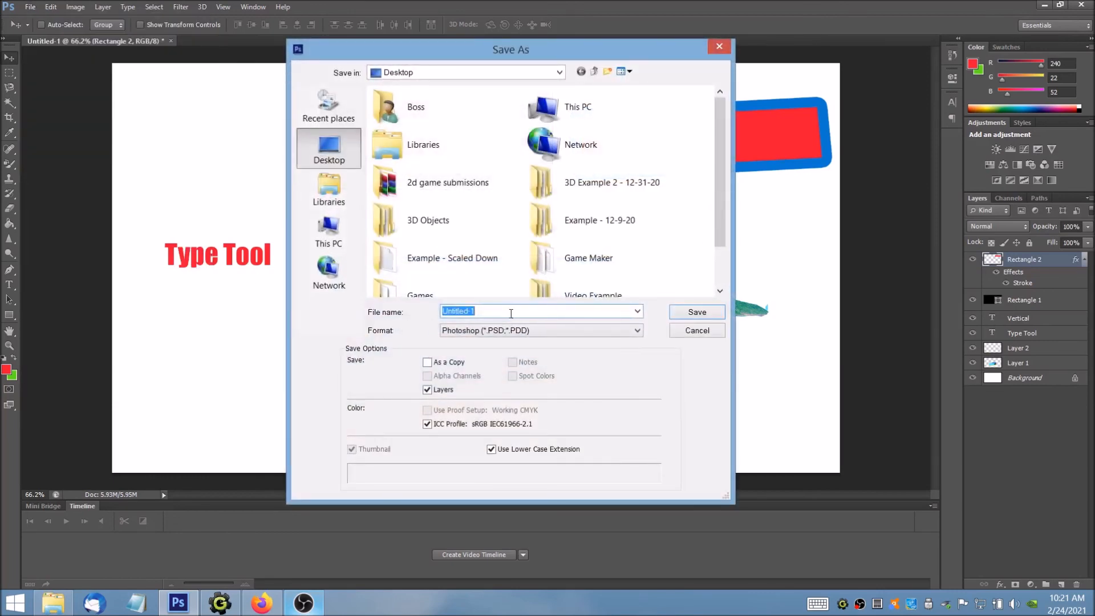
text(Name)
click(569, 330)
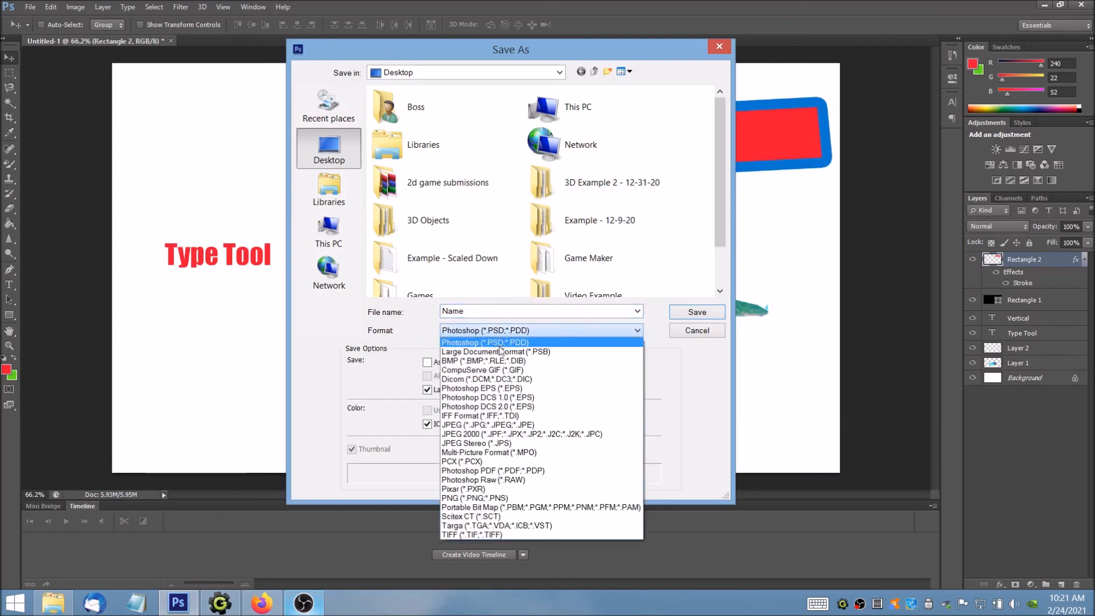
click(500, 424)
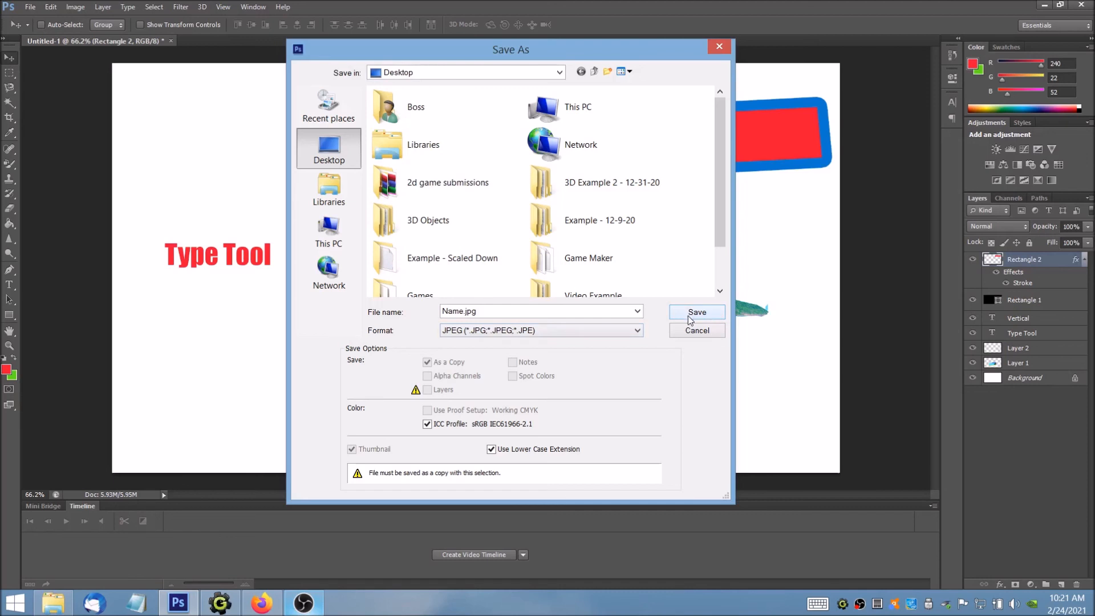
Step: Look through the recent file names and the available save formats, and cancel the save
click(638, 312)
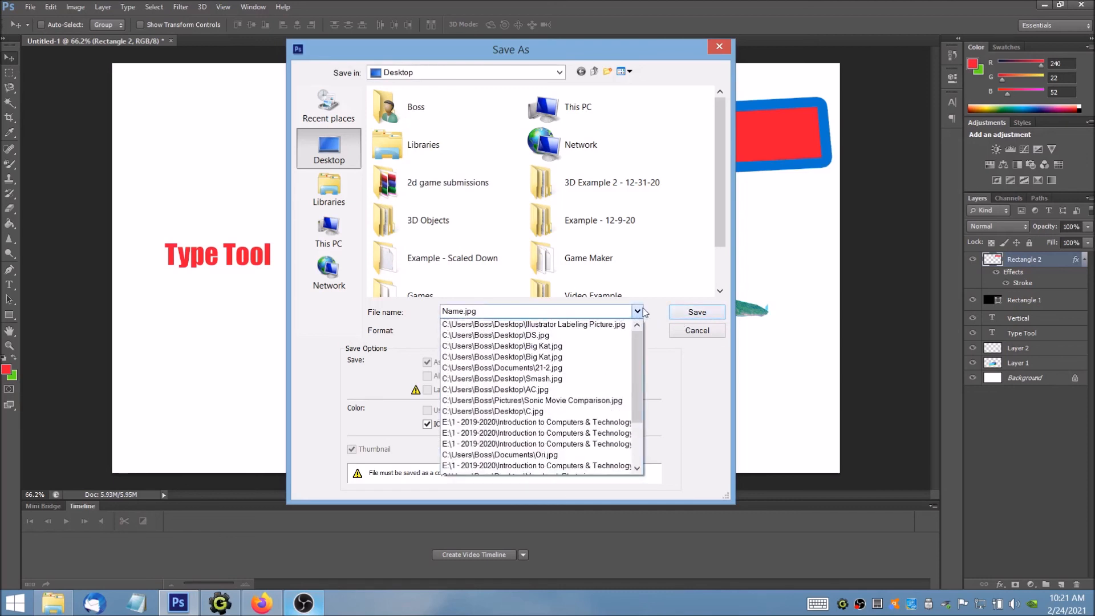
click(640, 311)
click(635, 332)
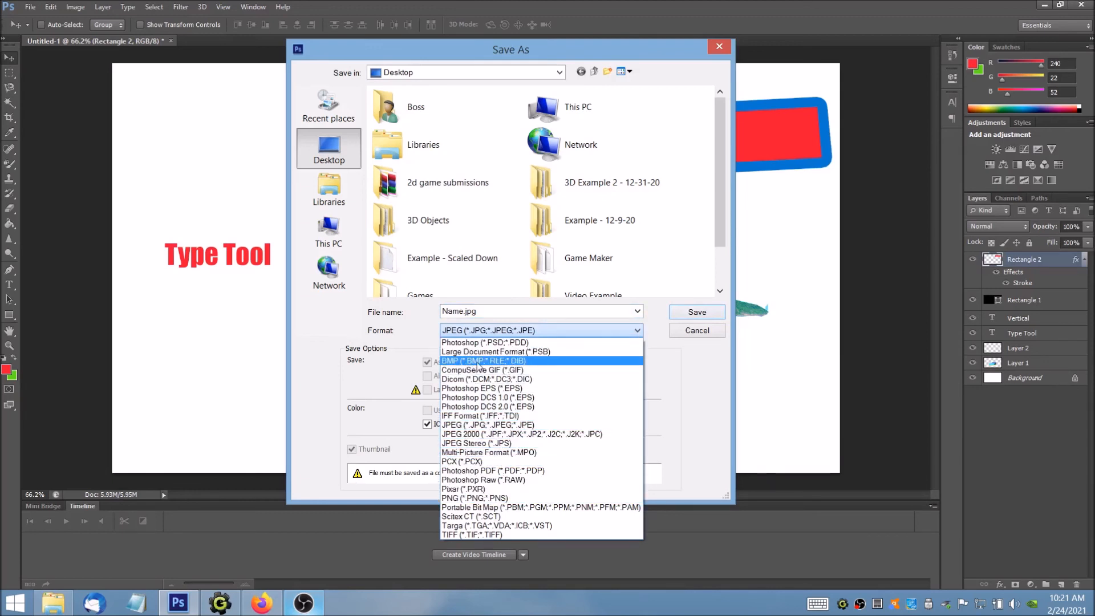
click(542, 319)
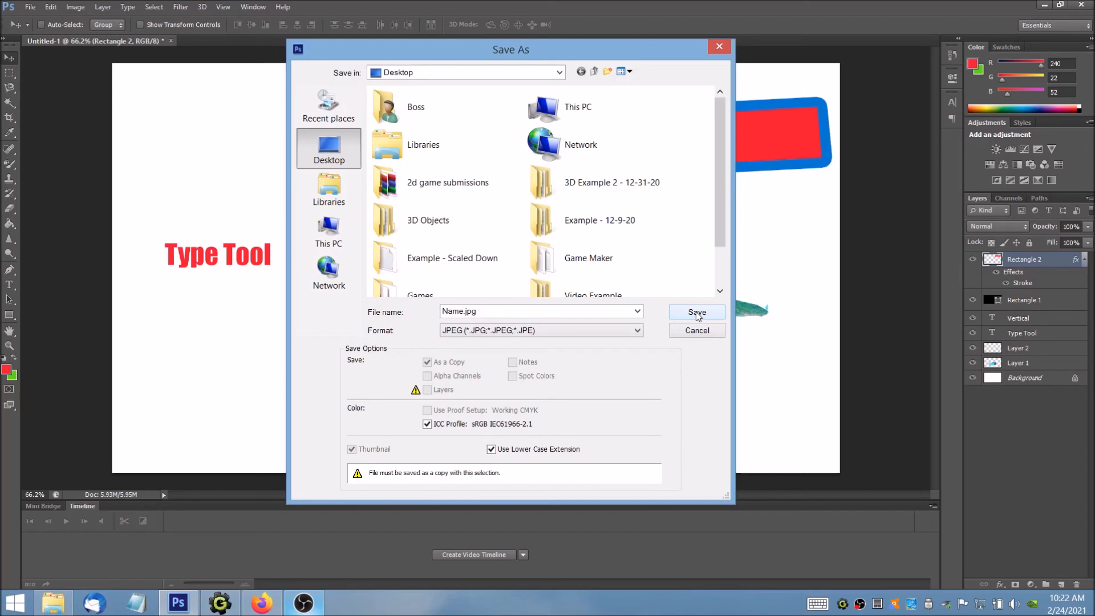
click(696, 334)
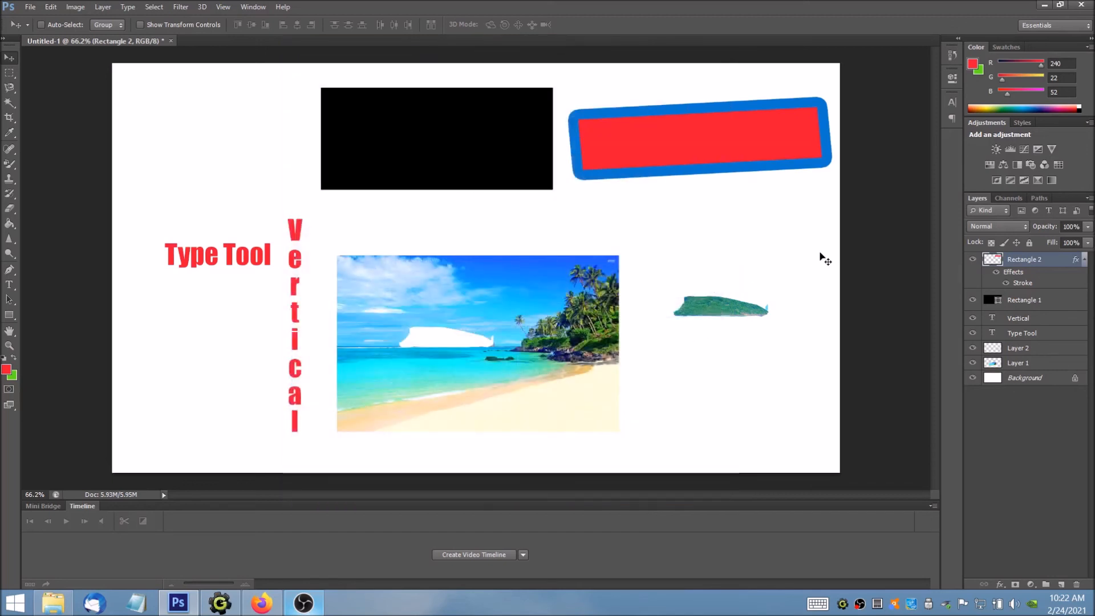